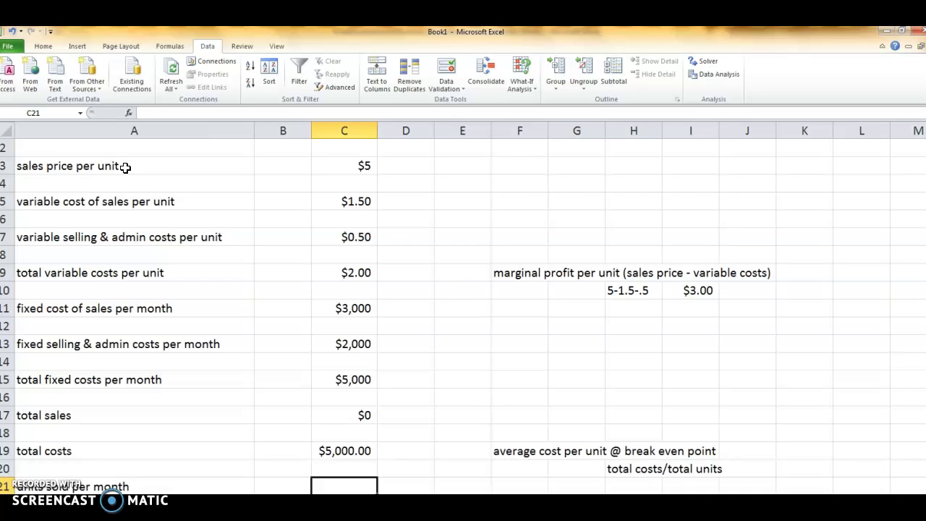
Examine the sales price per unit, both variable costs per unit and the total variable costs formula in C9
click(87, 165)
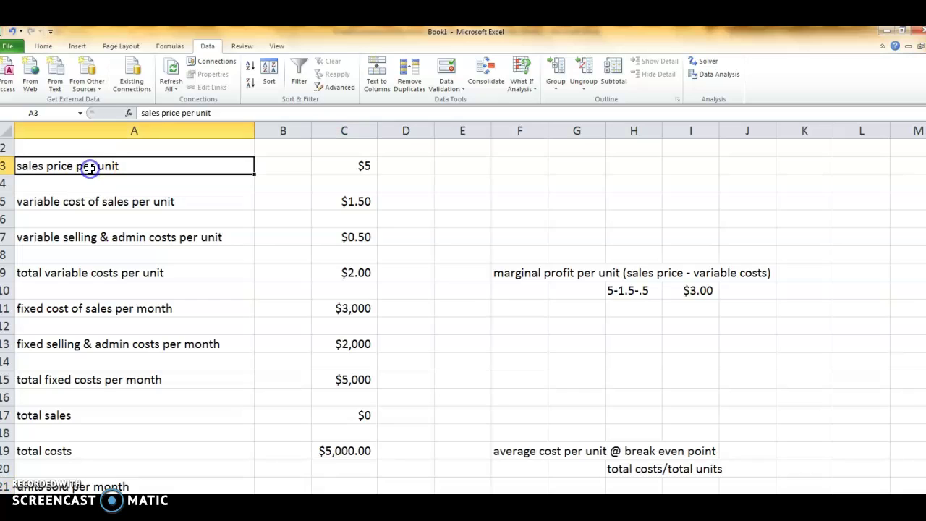
click(364, 167)
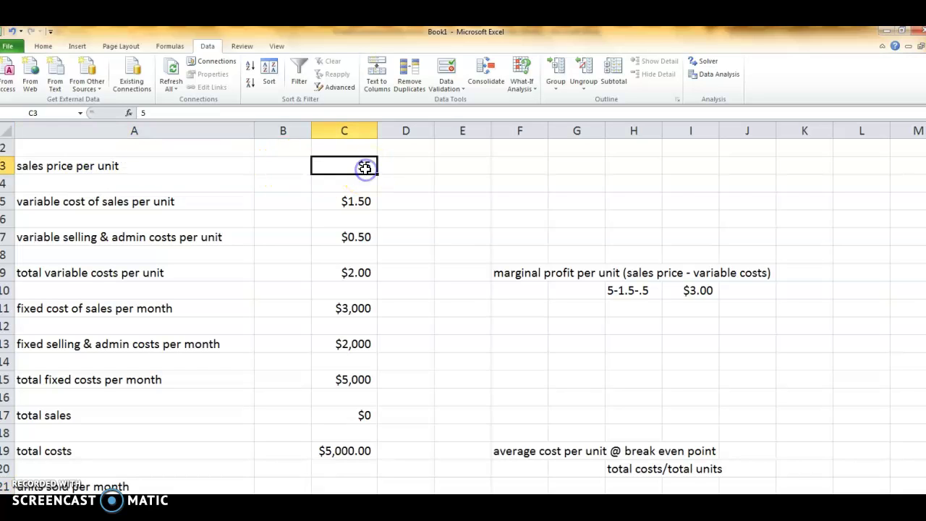
click(183, 200)
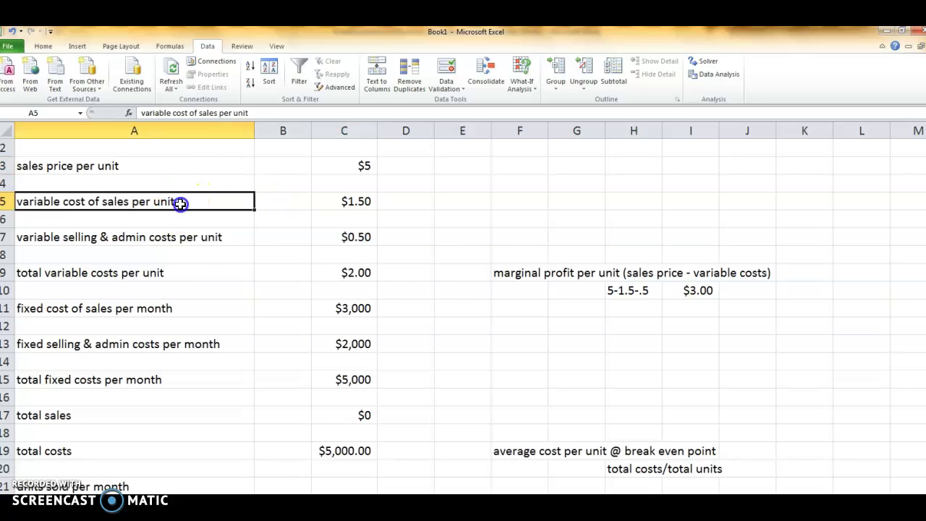
click(360, 202)
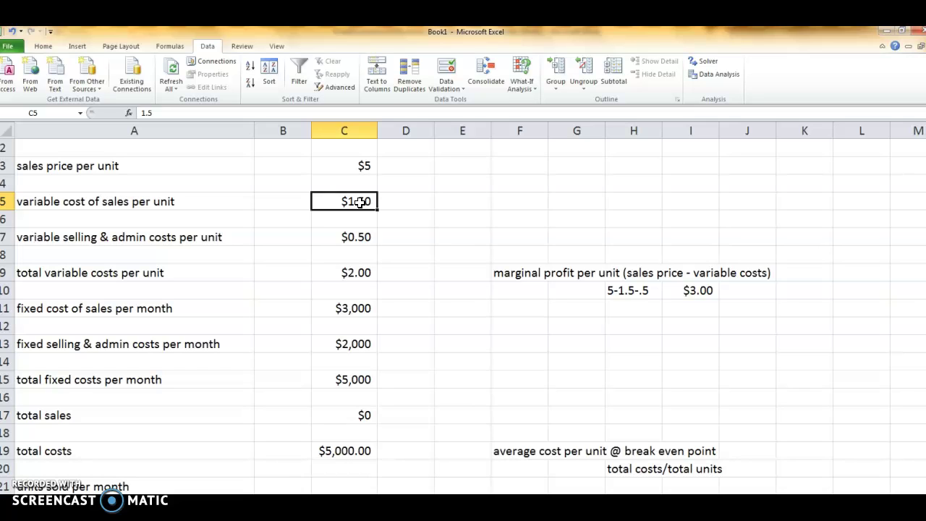
click(350, 239)
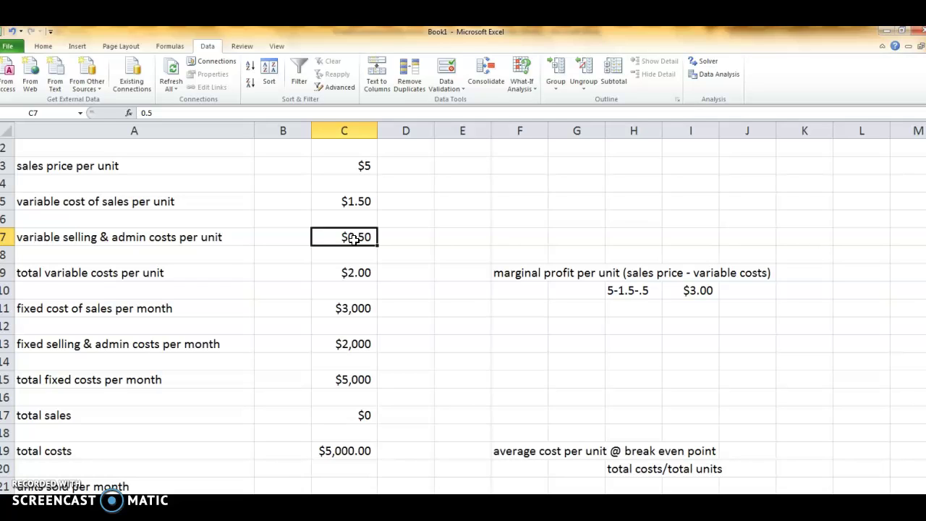
click(348, 274)
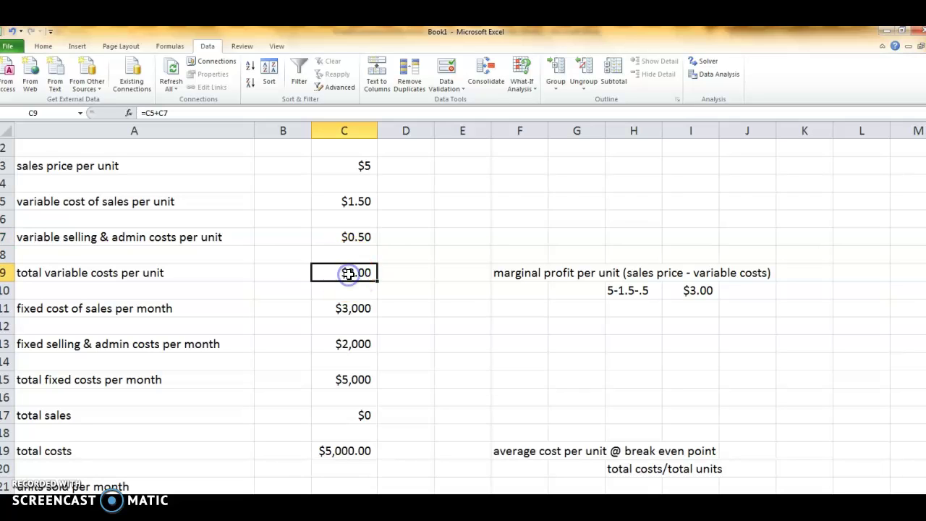
click(364, 200)
click(358, 239)
click(360, 269)
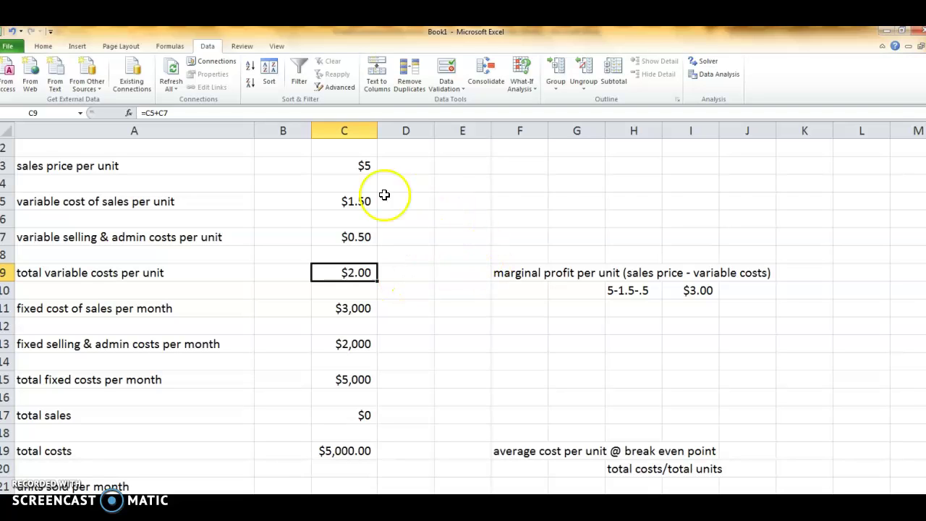
click(370, 167)
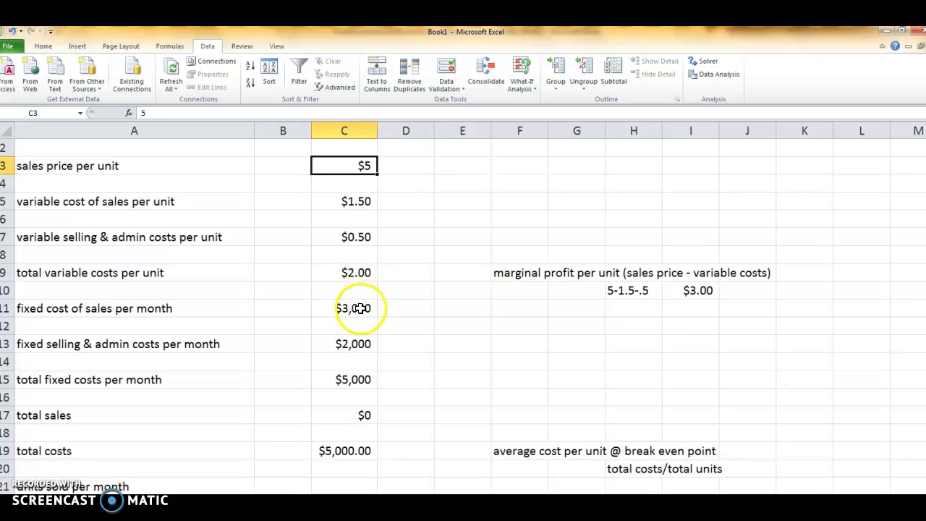
Examine the monthly fixed cost of sales, fixed selling and admin costs, and the total fixed costs formula in C15
click(358, 309)
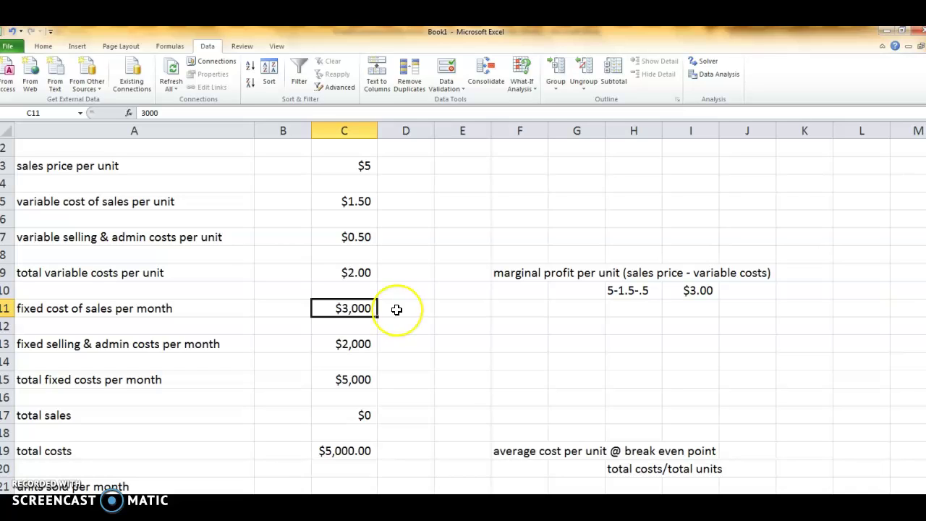
click(358, 345)
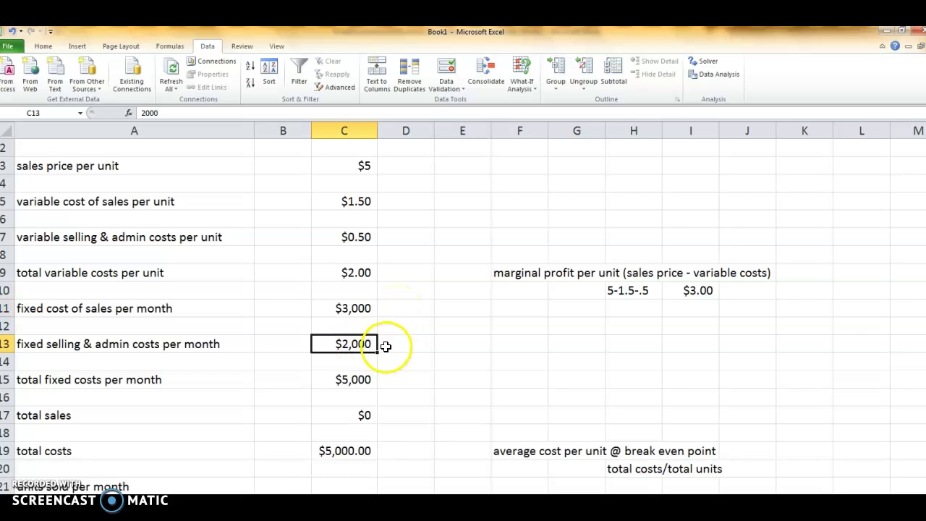
click(346, 379)
click(352, 309)
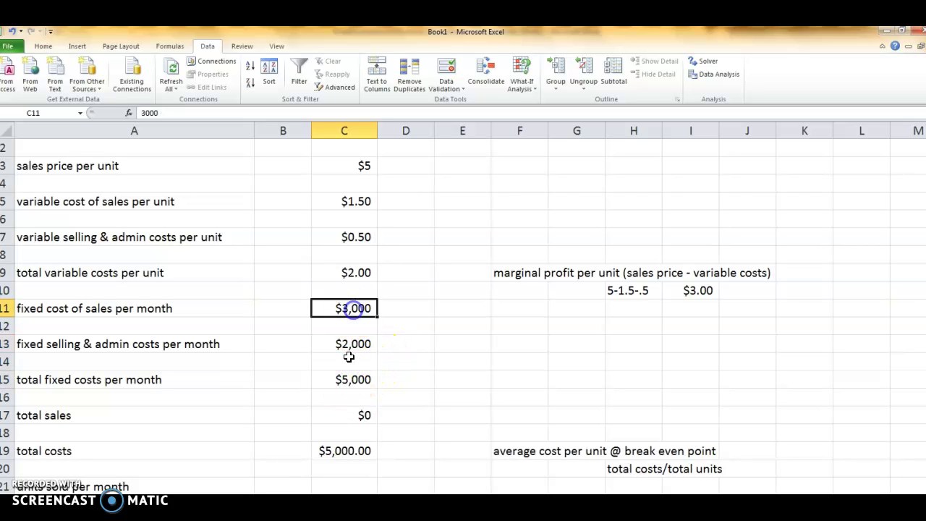
click(354, 344)
click(351, 381)
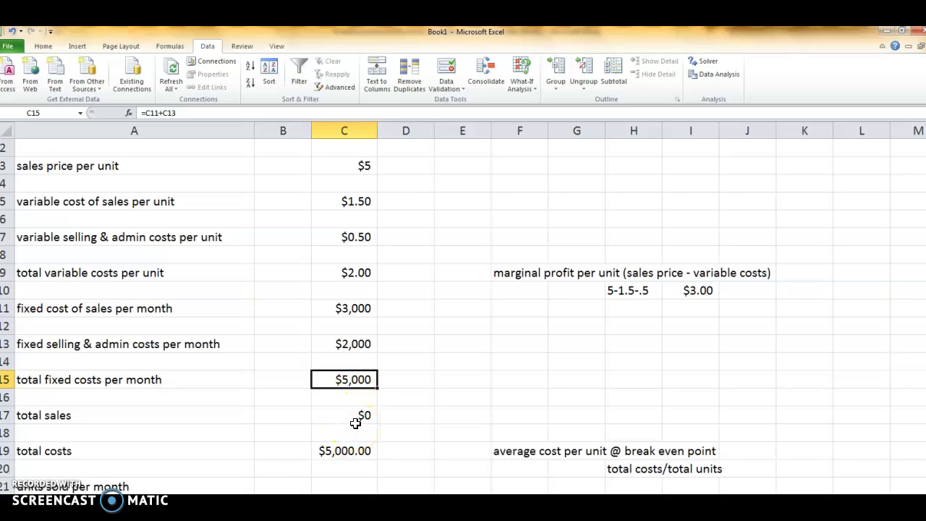
Inspect the total sales formula in C17 together with the sales price and units sold cells it uses
click(355, 416)
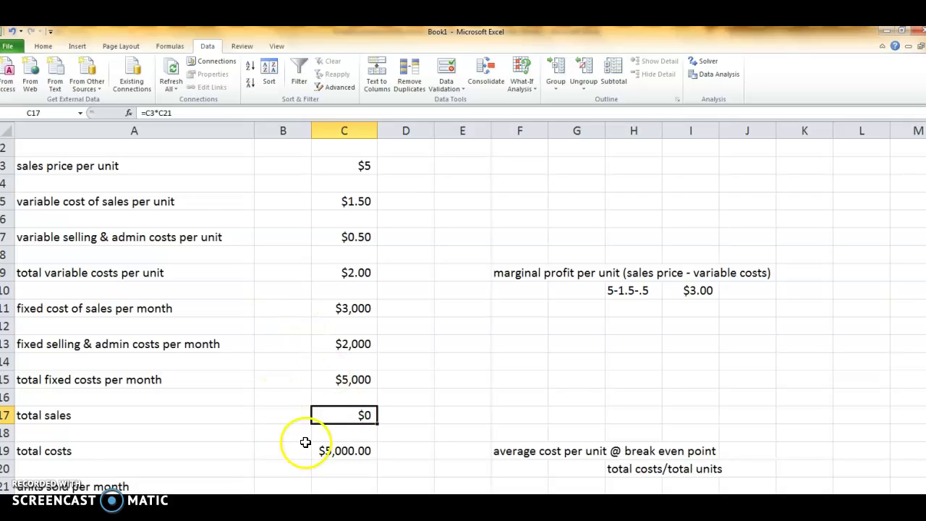
click(340, 162)
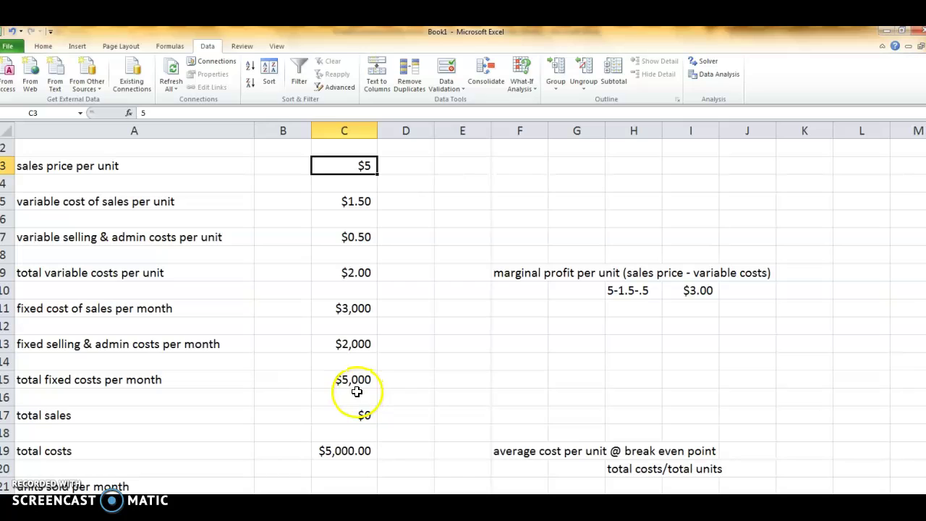
click(346, 484)
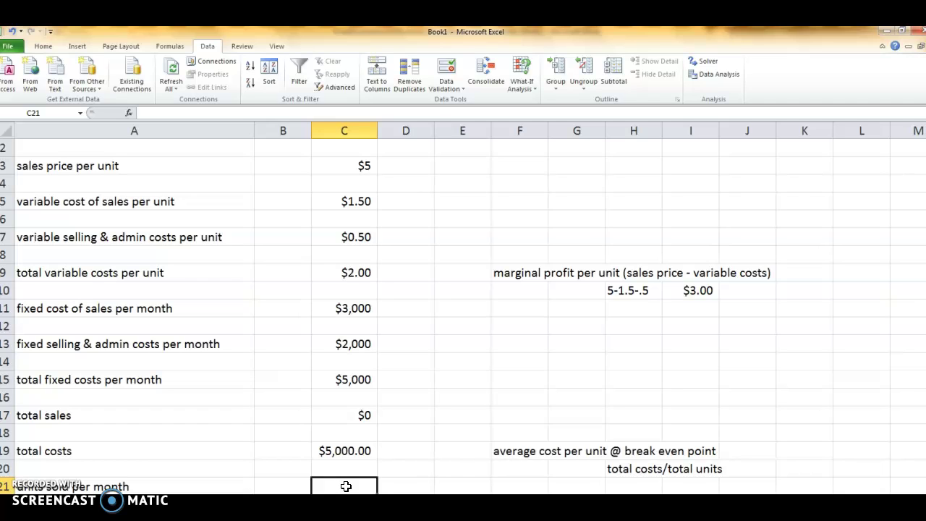
click(351, 413)
Inspect the total costs formula in C19 and trace its fixed cost, variable cost and units sold cells
click(347, 451)
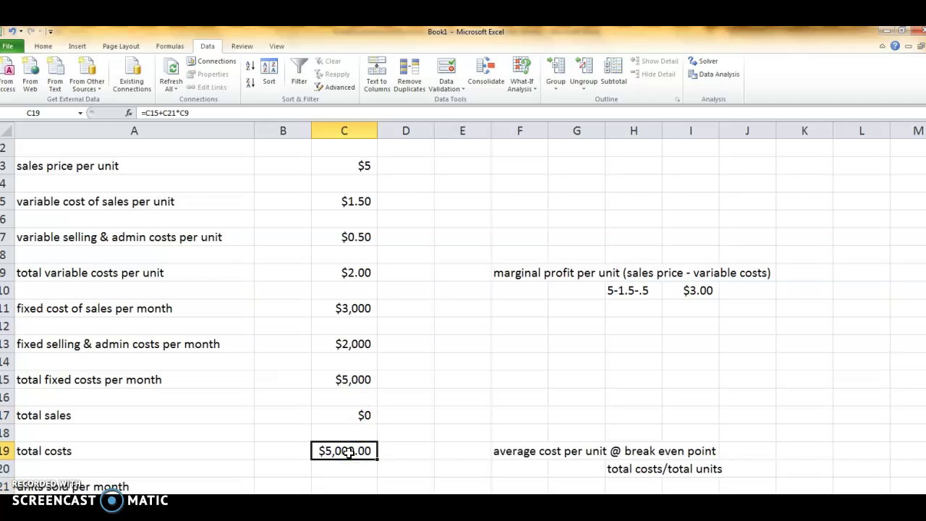
click(358, 379)
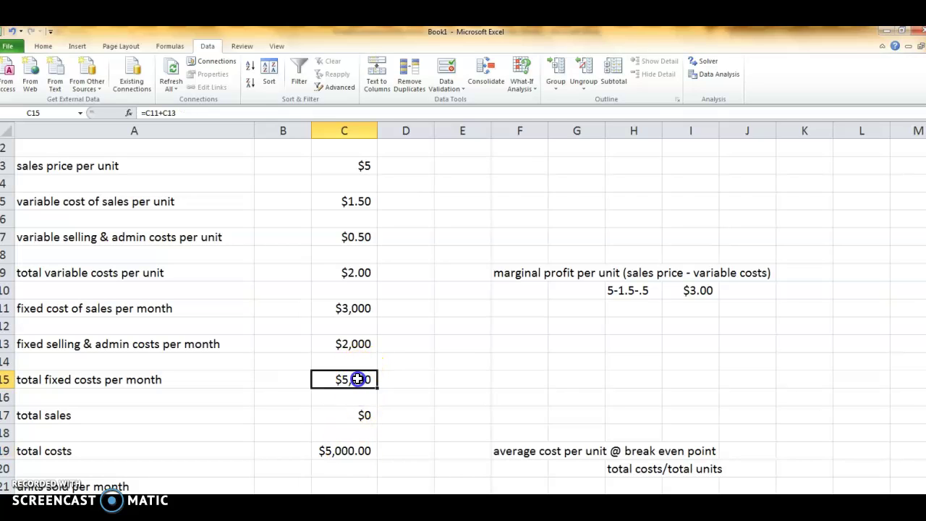
click(343, 454)
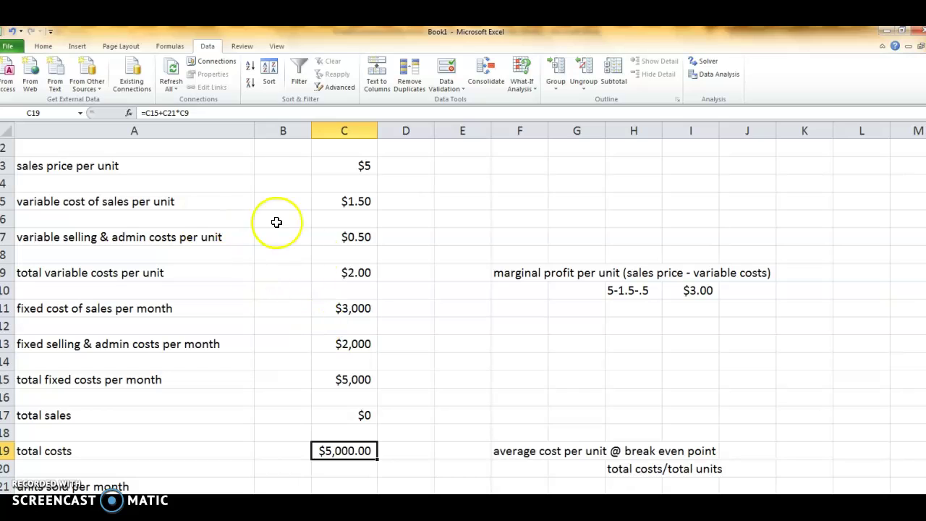
click(365, 274)
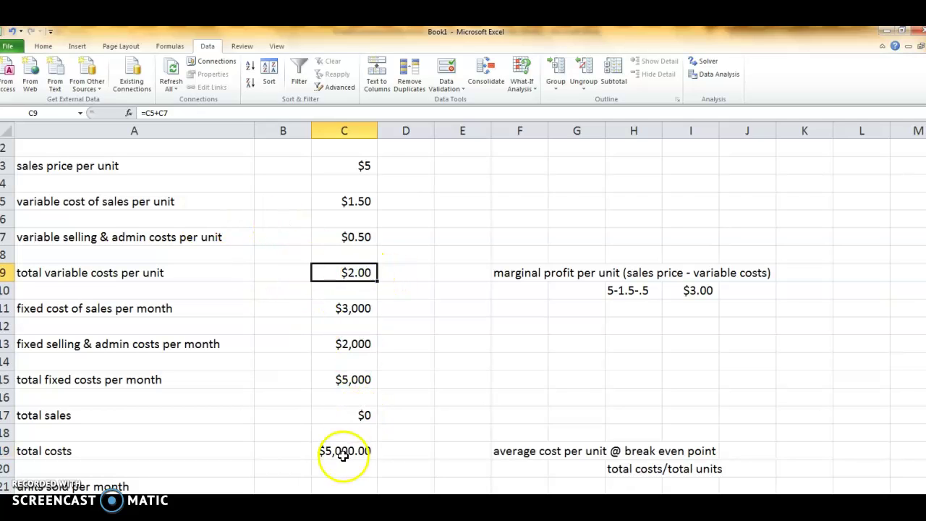
click(342, 484)
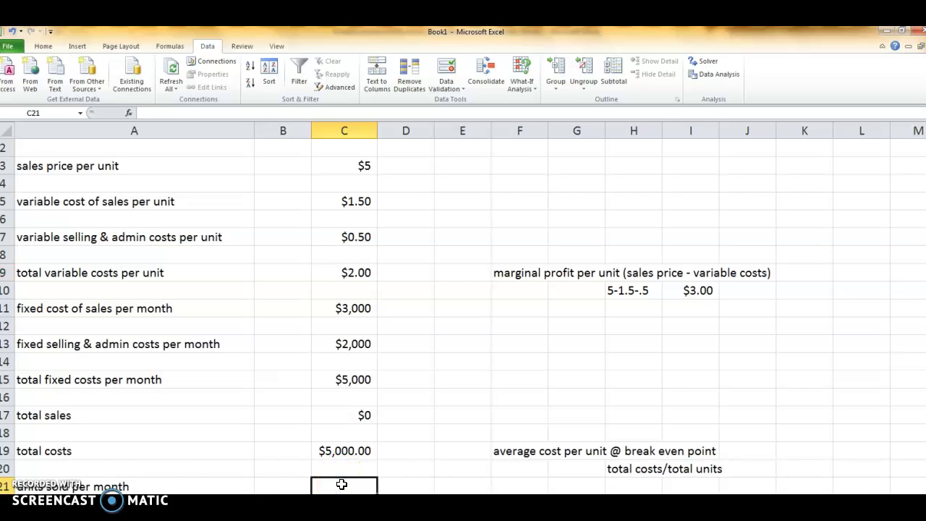
click(344, 452)
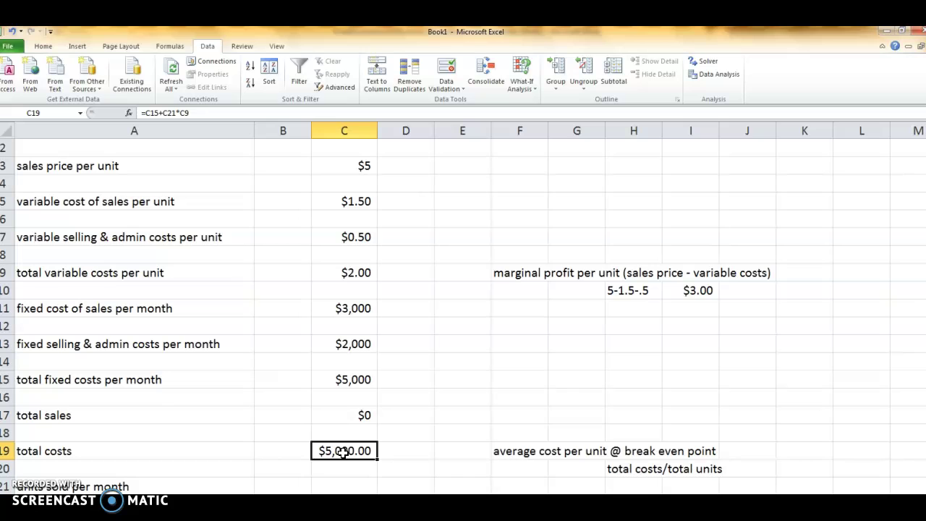
click(338, 486)
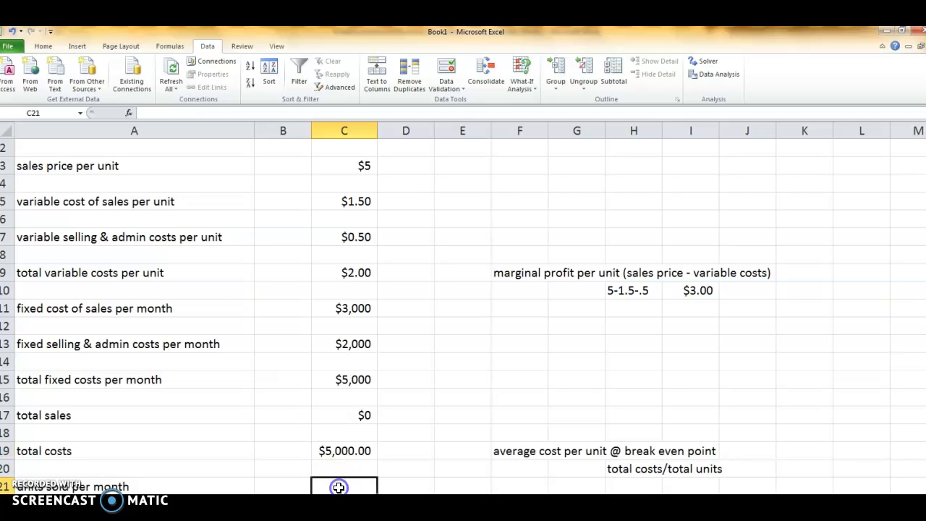
Inspect the profit formula in C23 and the total sales and total costs cells it refers to
key(Down)
key(Down)
key(Down)
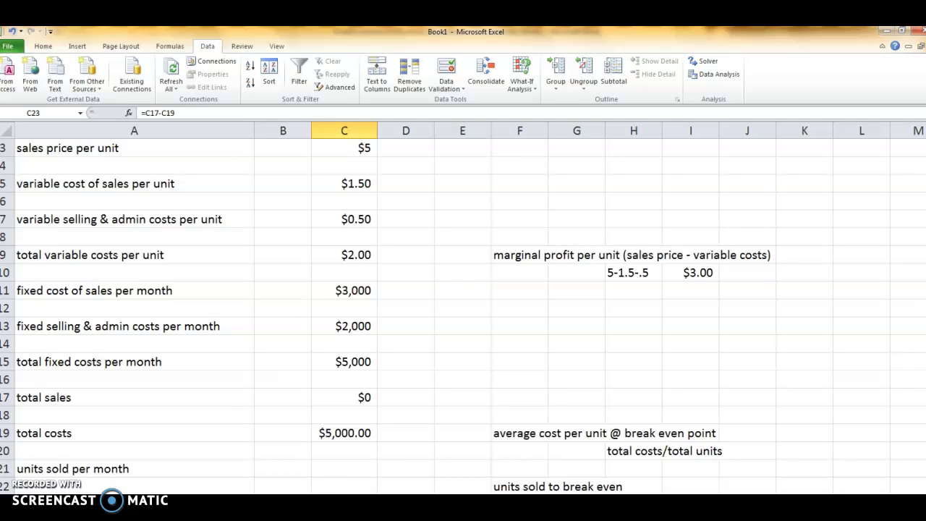
click(348, 397)
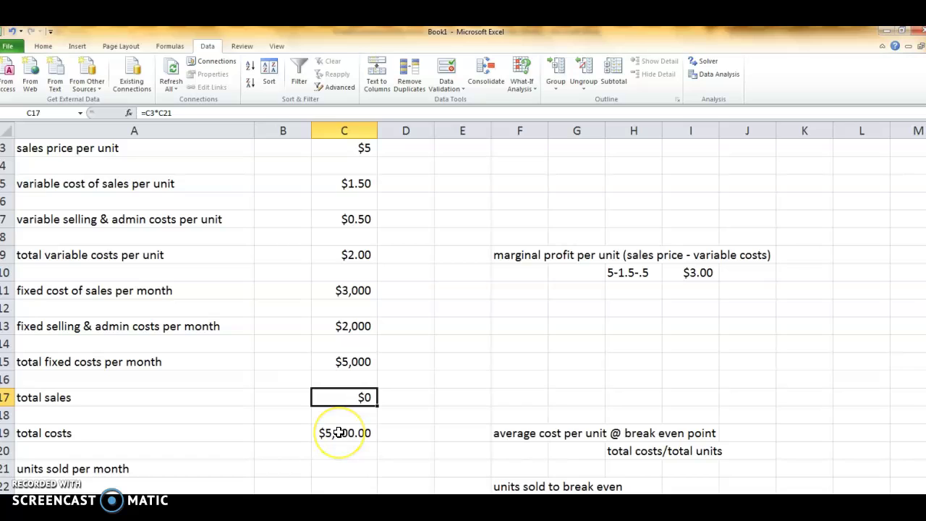
click(338, 433)
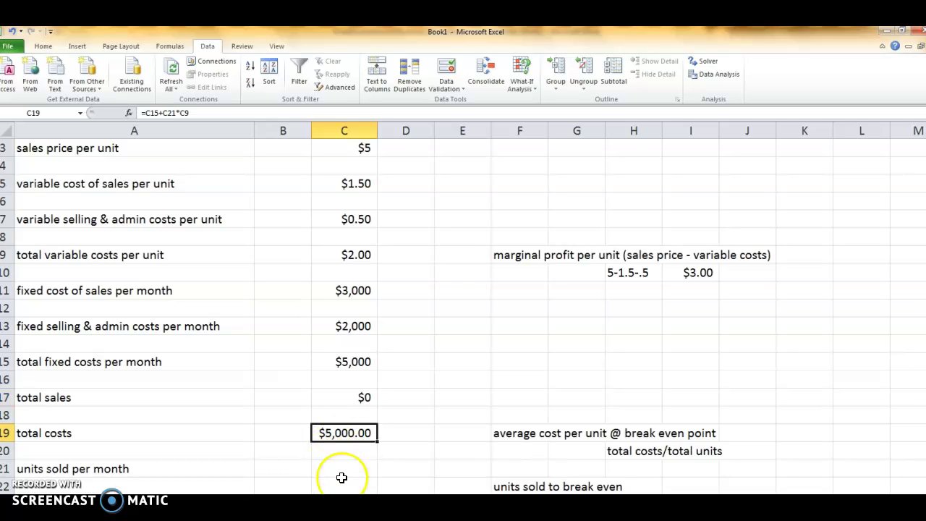
Examine the units-sold-to-break-even notes and the formula in H25, comparing them with the total fixed and variable cost cells
click(501, 483)
key(Return)
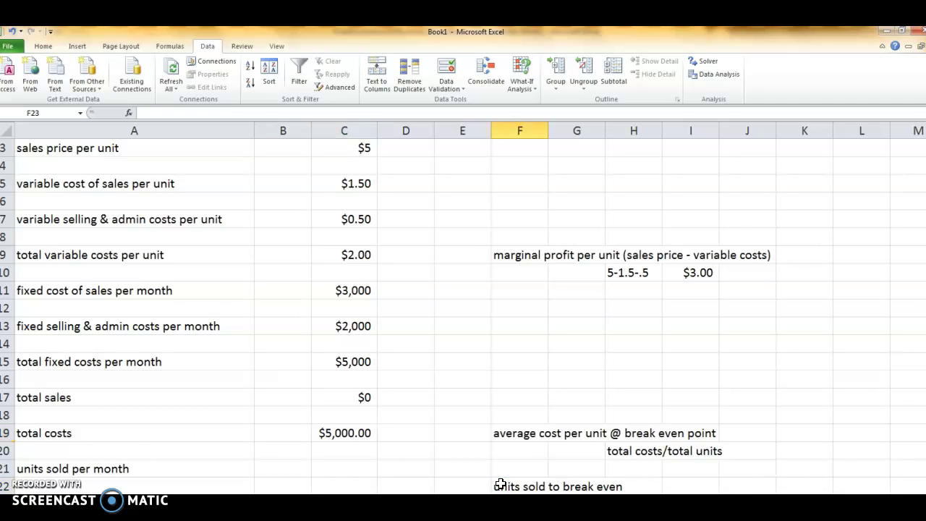
key(Return)
key(Return)
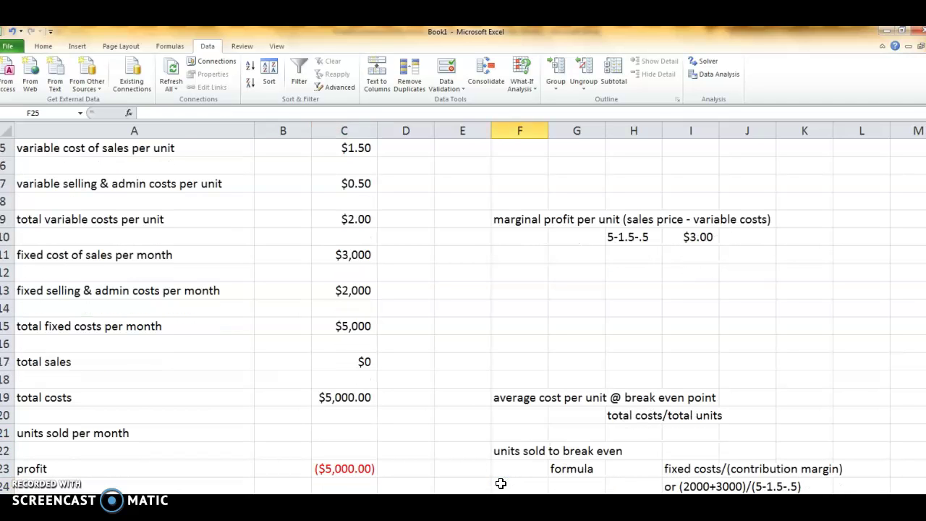
key(Right)
key(Right)
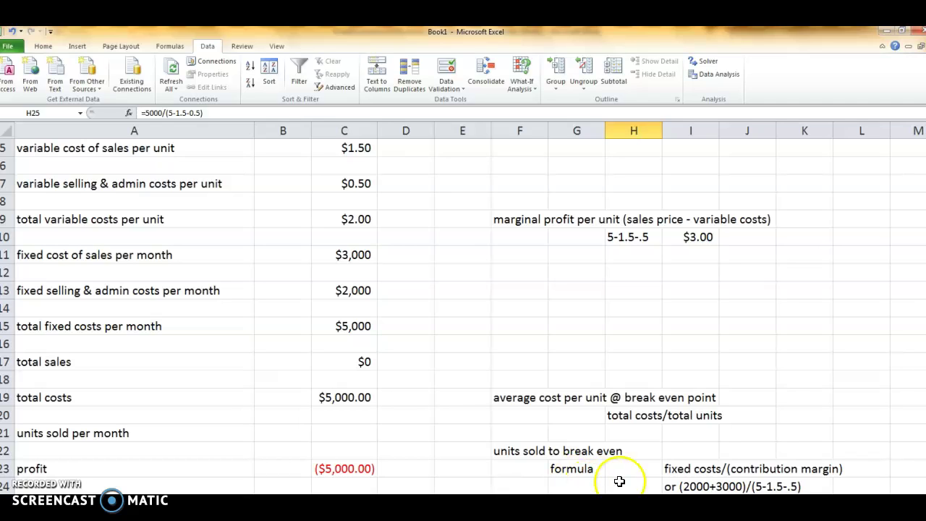
click(696, 469)
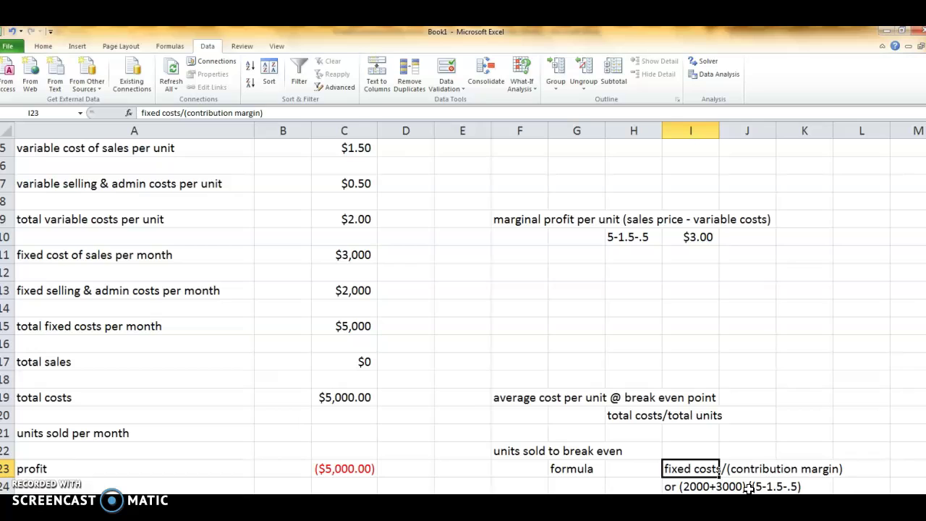
click(685, 486)
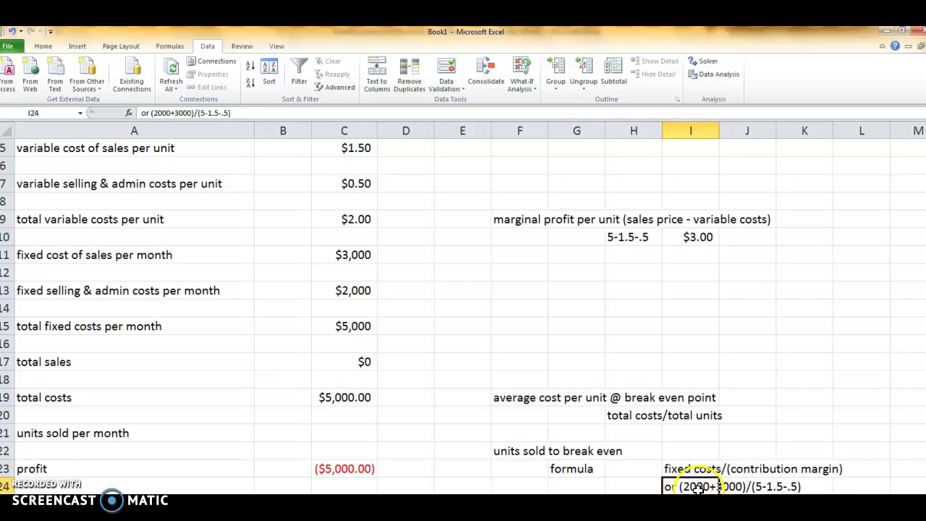
click(361, 320)
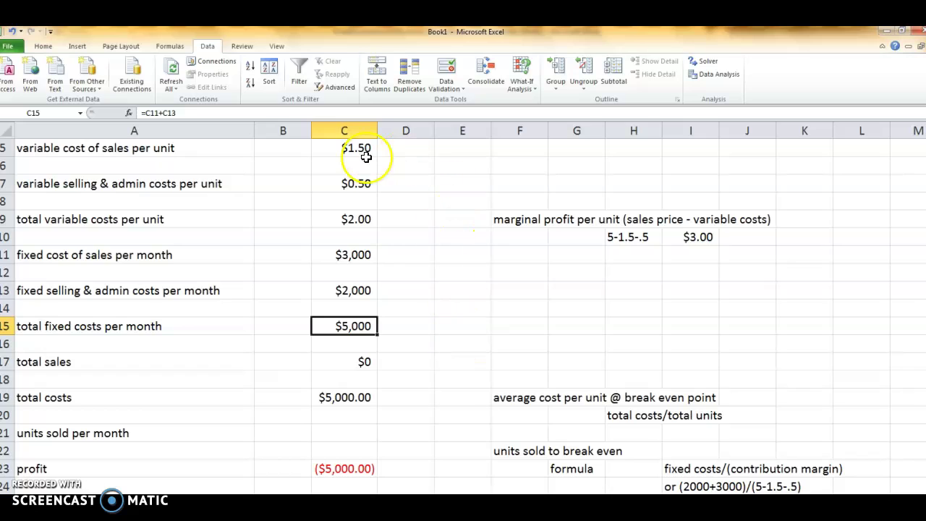
click(363, 221)
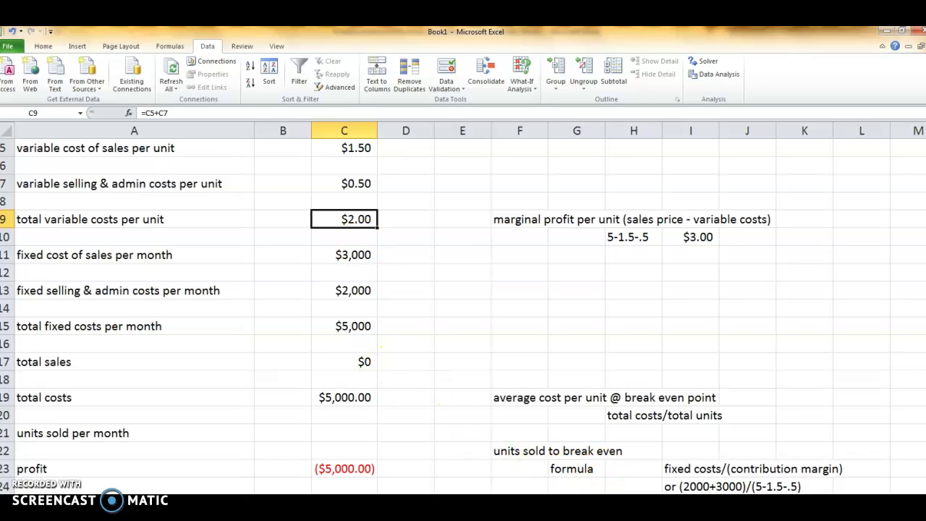
click(633, 504)
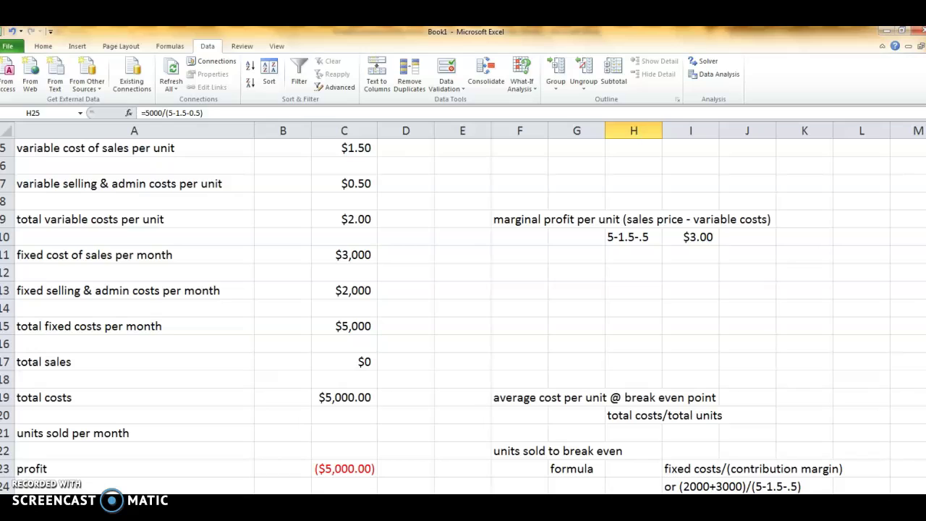
Start Goal Seek on the model and pick the profit cell C23 as the cell to set
click(342, 468)
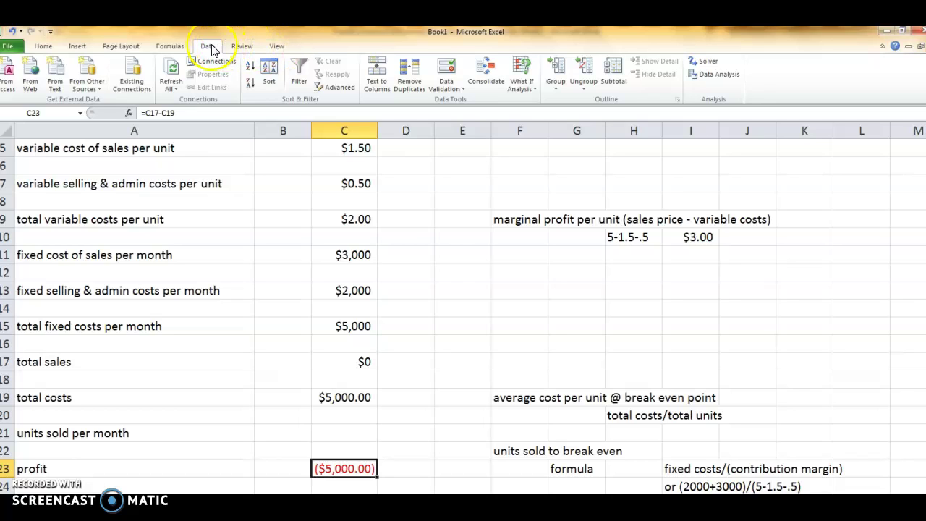
click(531, 85)
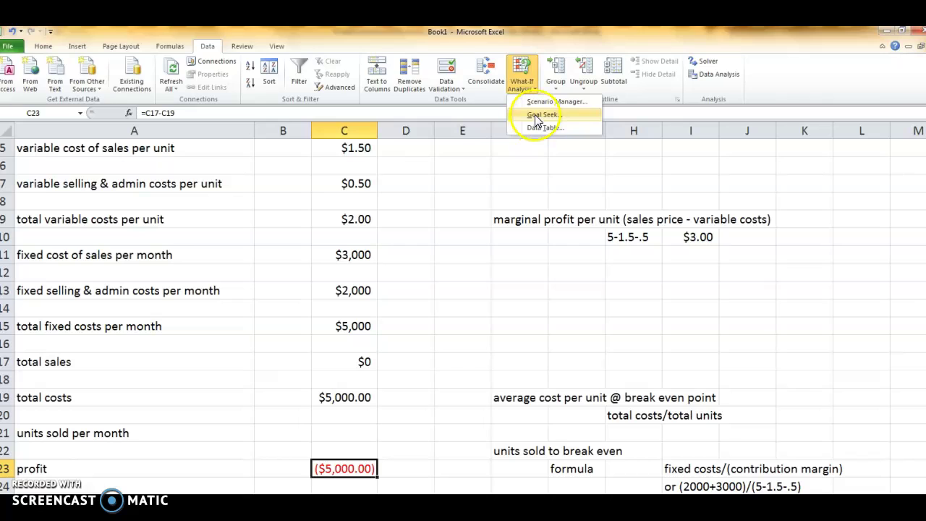
click(541, 115)
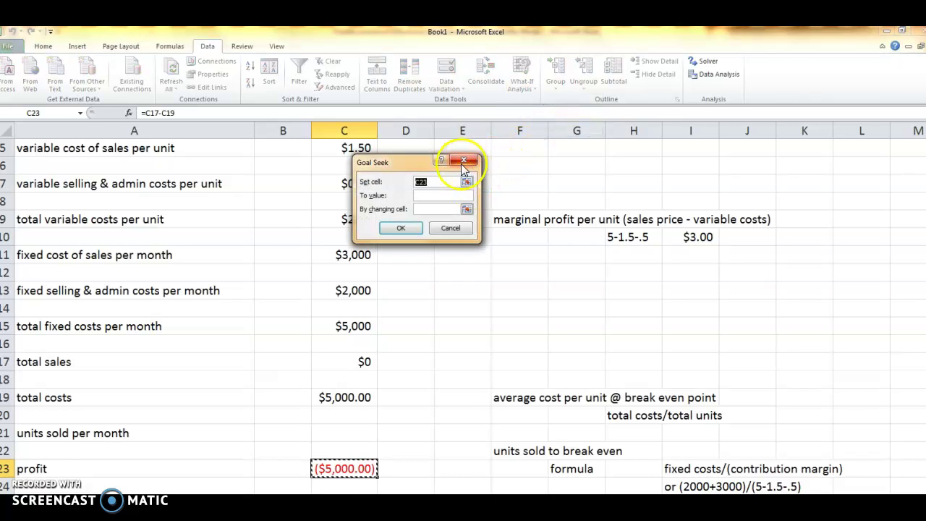
drag(419, 164, 568, 110)
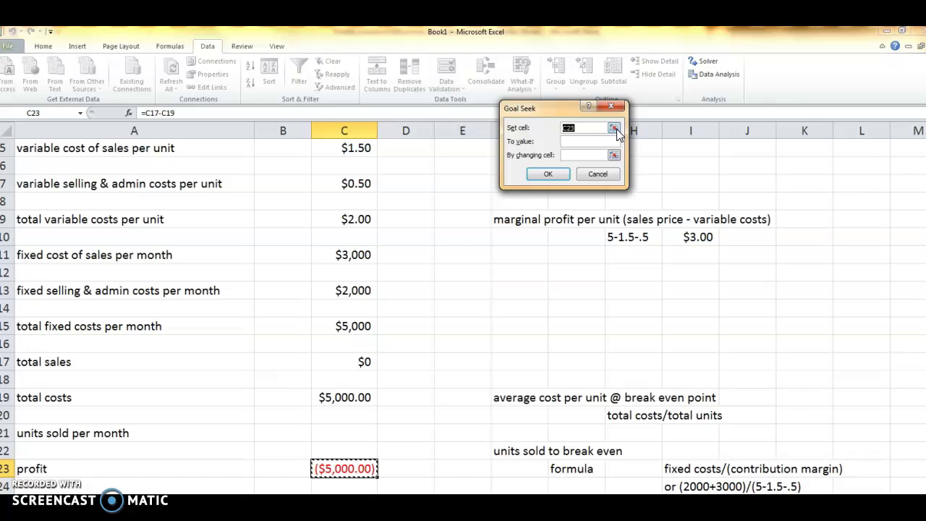
click(613, 128)
click(343, 467)
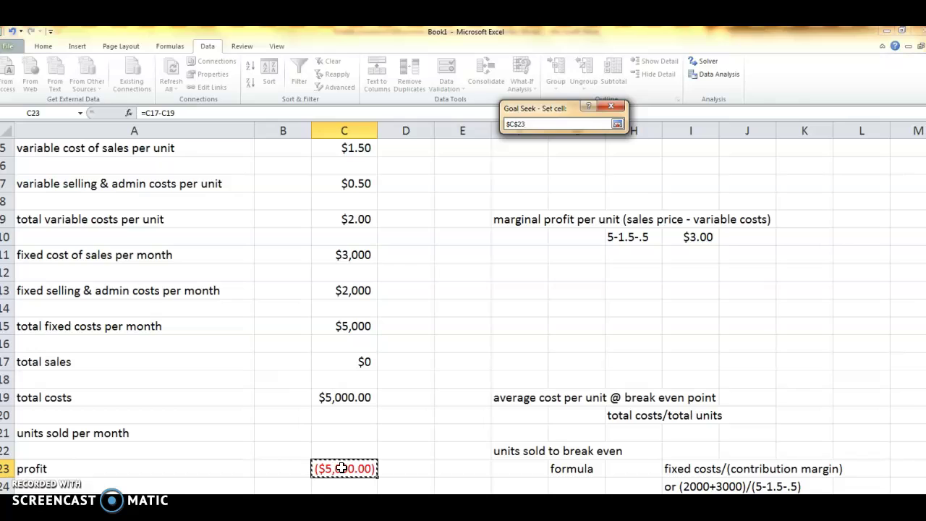
key(Return)
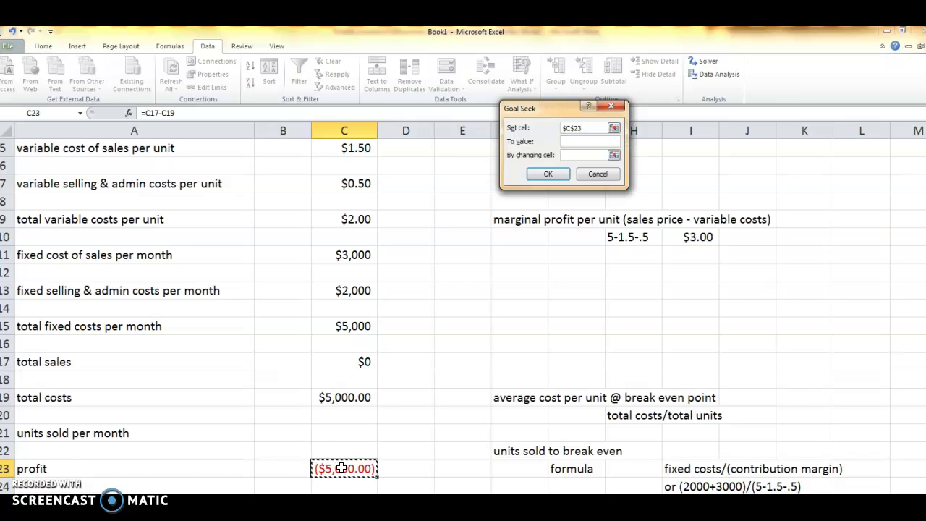
Goal-seek the profit to 0 by changing the units sold per month in C21 and keep the solution
click(583, 141)
text(0)
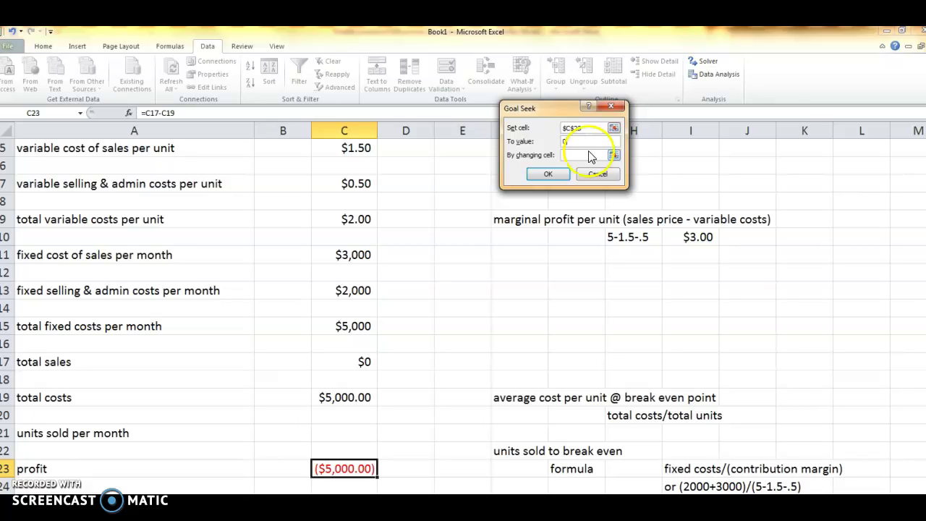
click(612, 159)
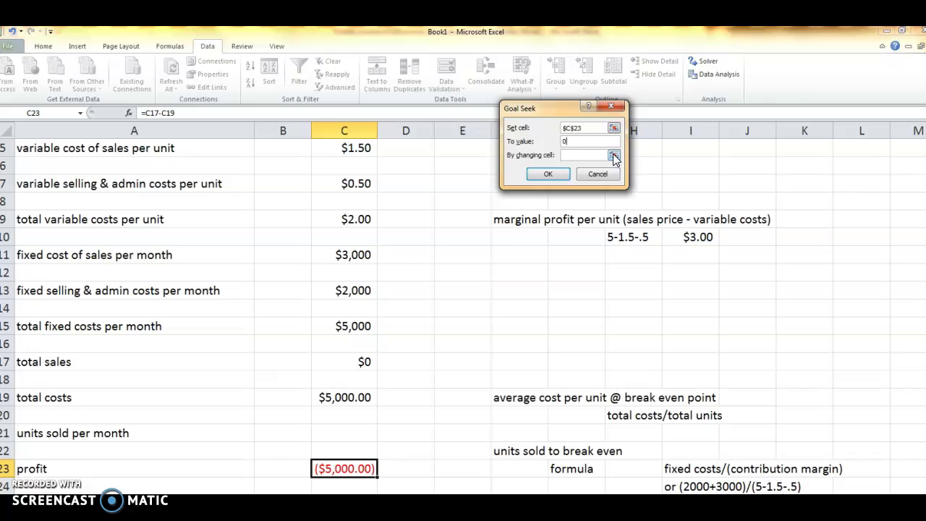
click(613, 157)
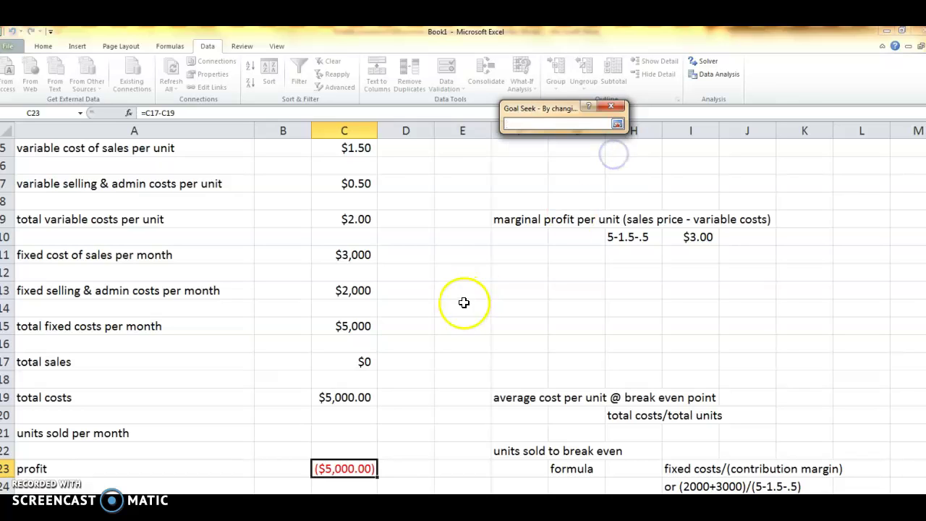
click(347, 431)
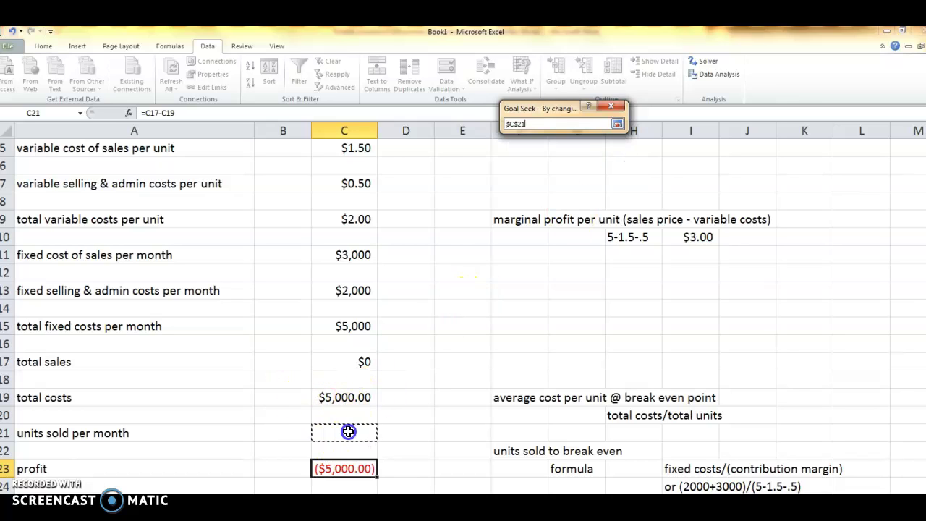
key(Return)
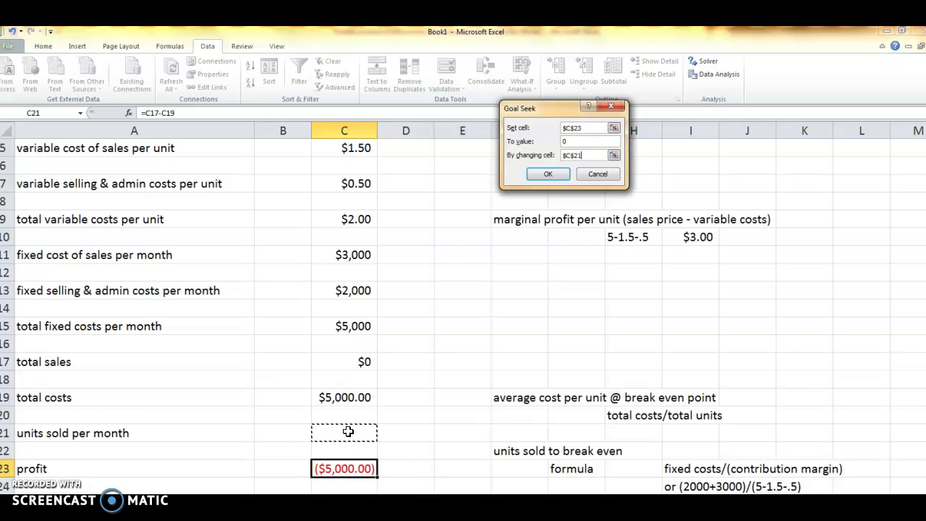
click(551, 173)
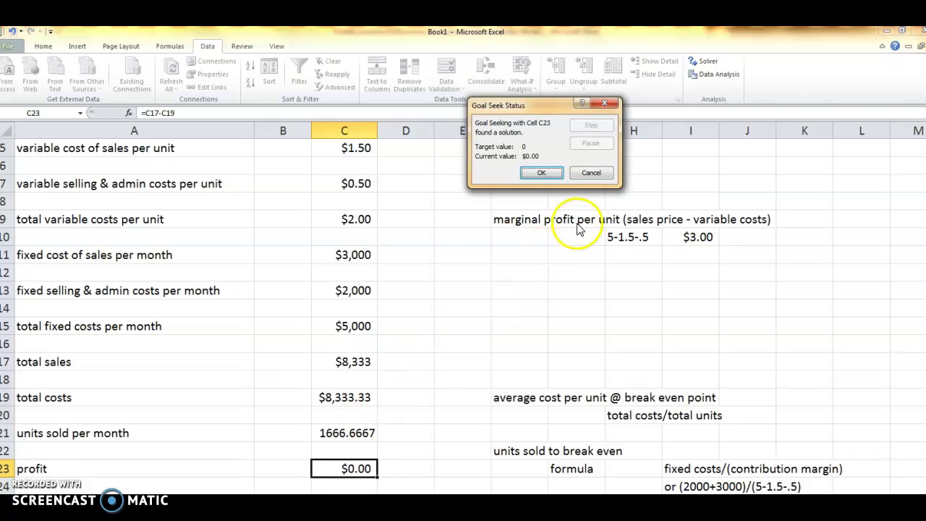
click(544, 174)
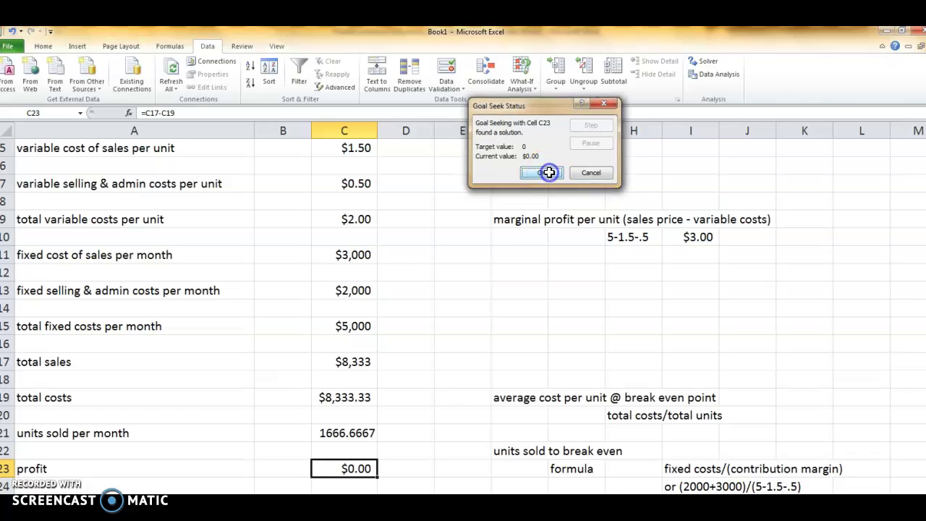
Calculate the average cost per unit at break-even in K20 with the formula =C19/C21
click(802, 415)
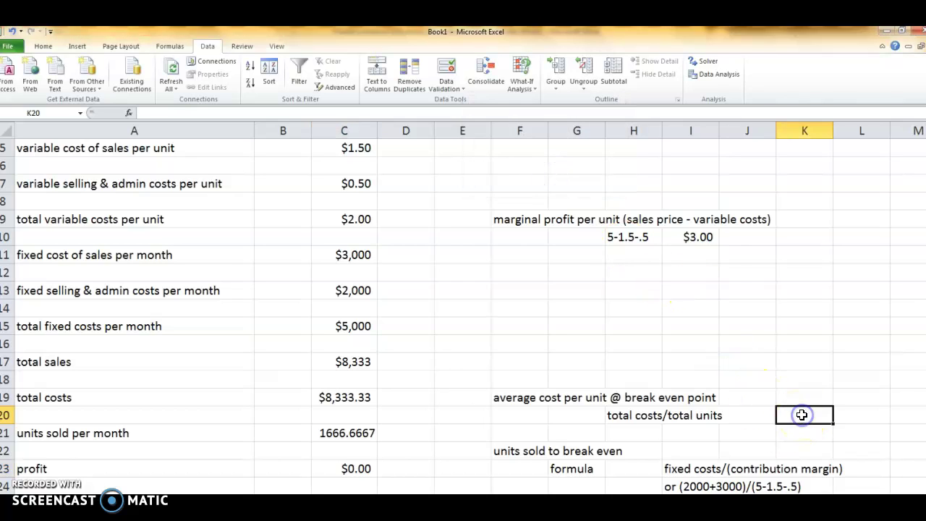
text(=)
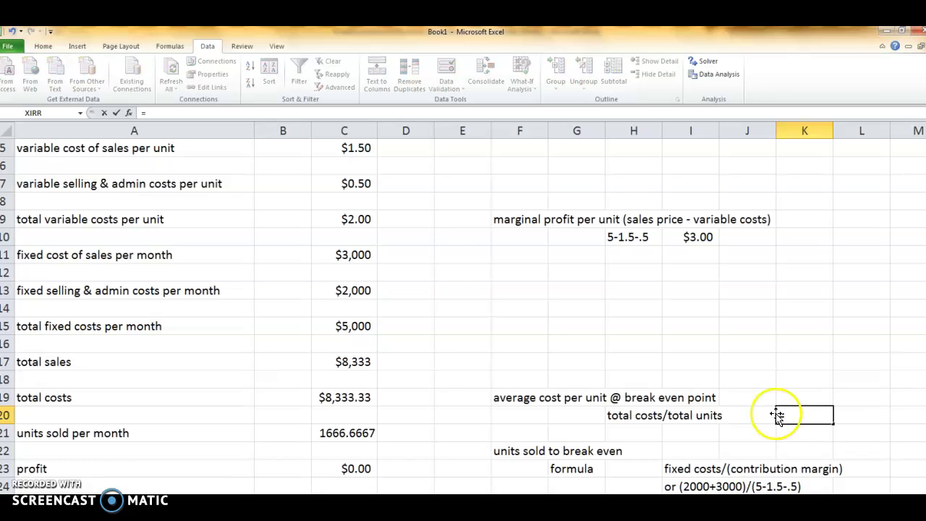
click(331, 398)
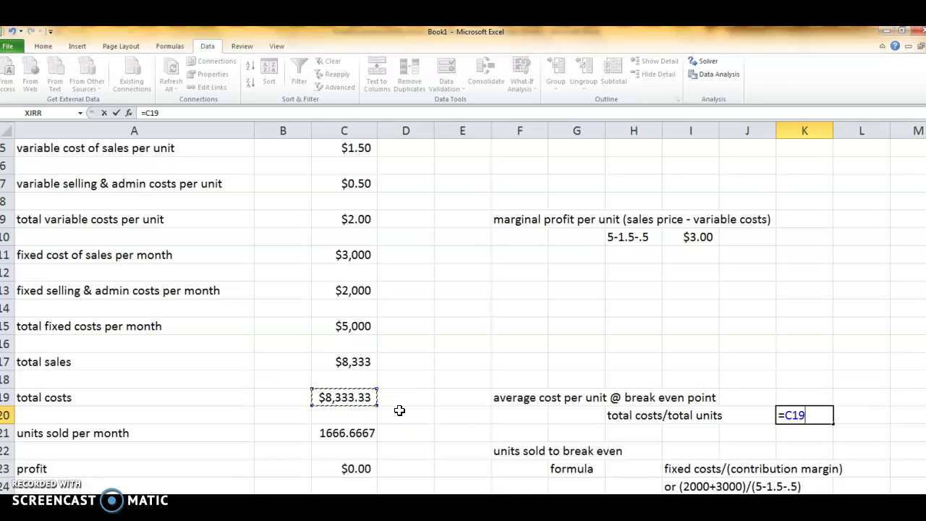
text(/)
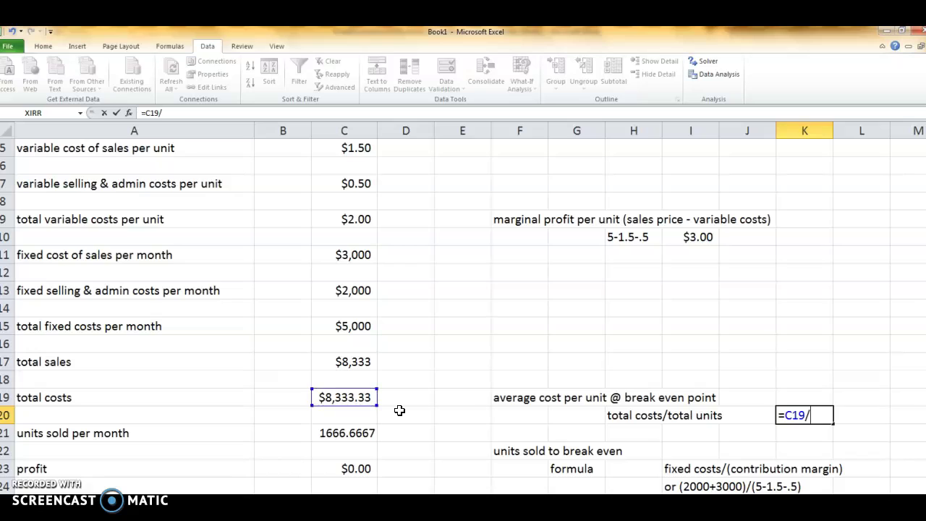
click(356, 434)
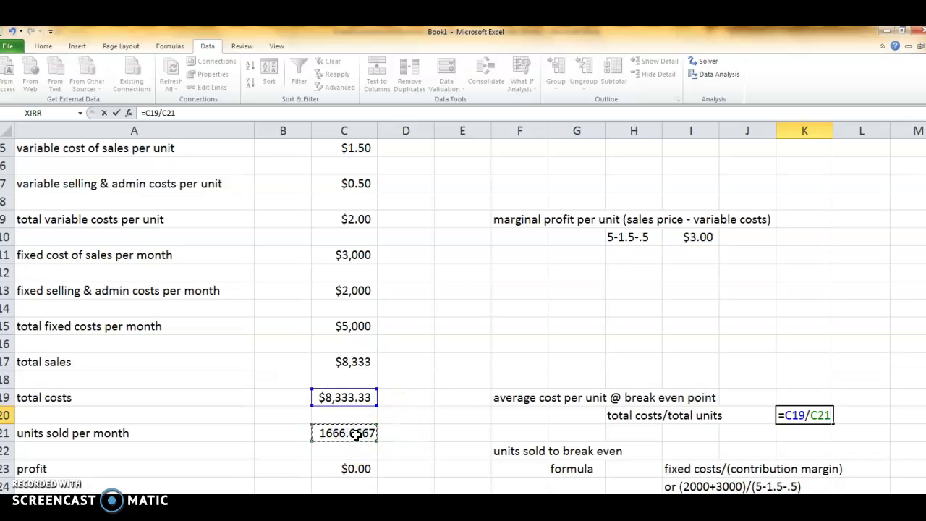
key(Return)
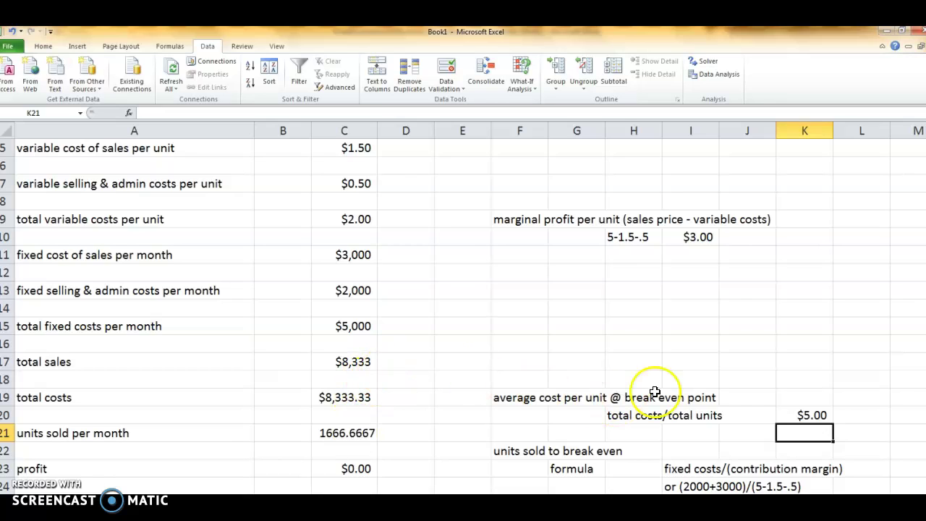
Check the average cost formula in K20 and total fixed costs in C15, and switch to the Chapter 5 summary in Word
click(820, 415)
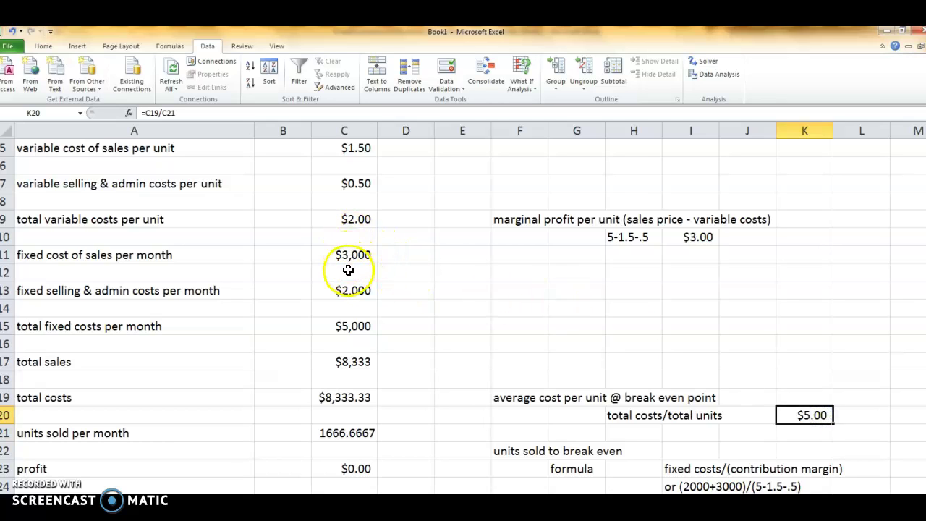
click(352, 327)
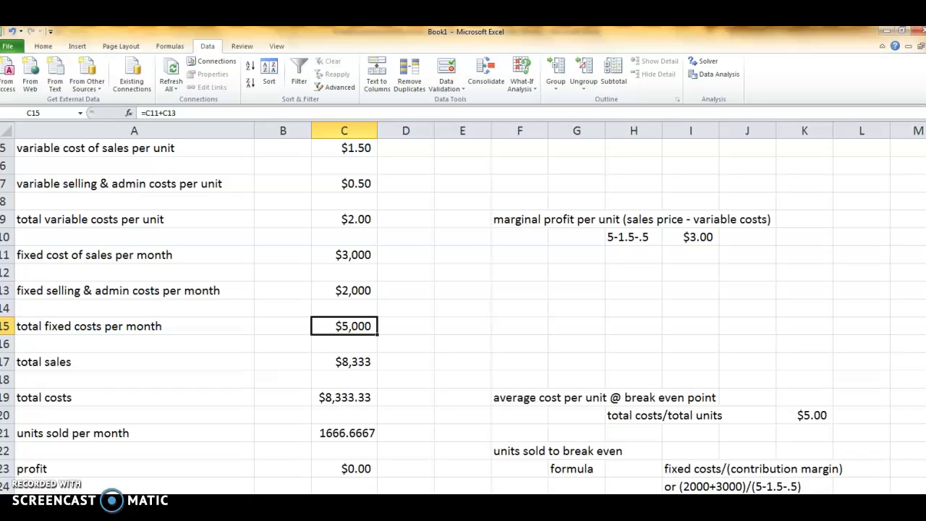
mouse_move(132, 515)
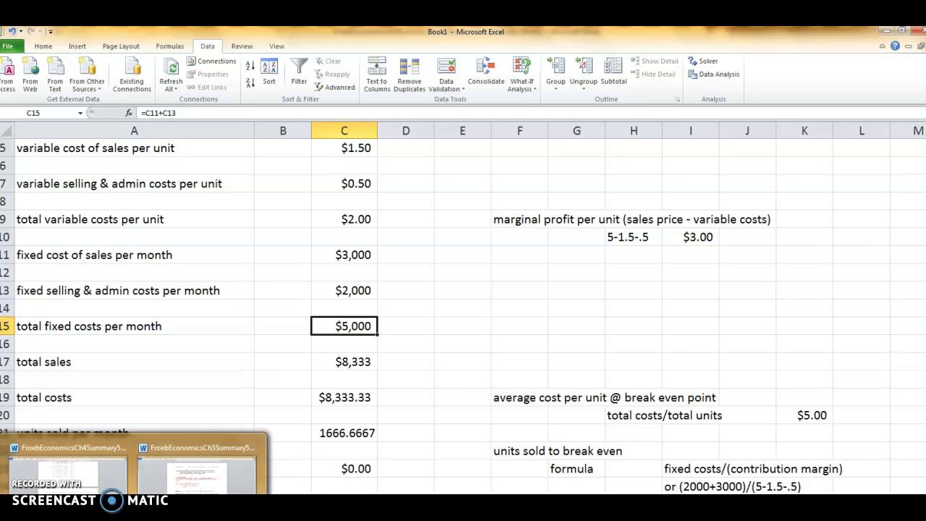
click(197, 469)
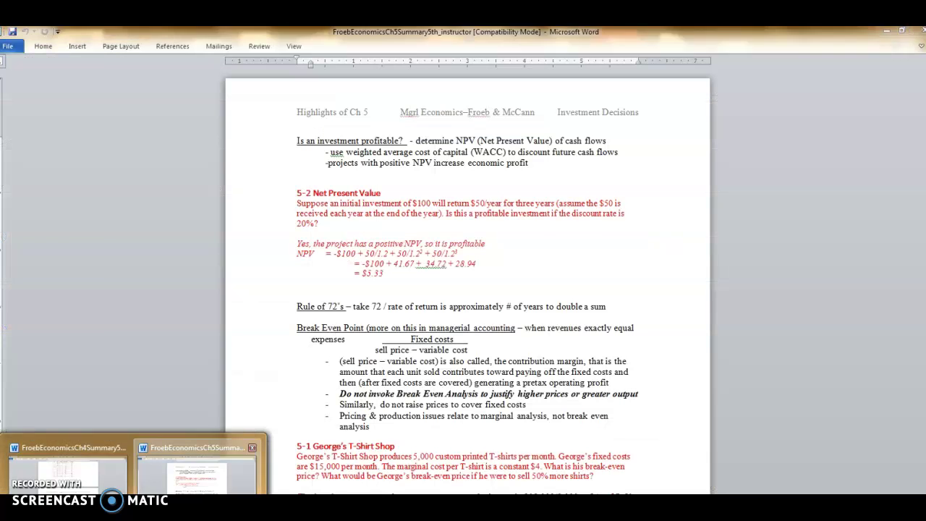
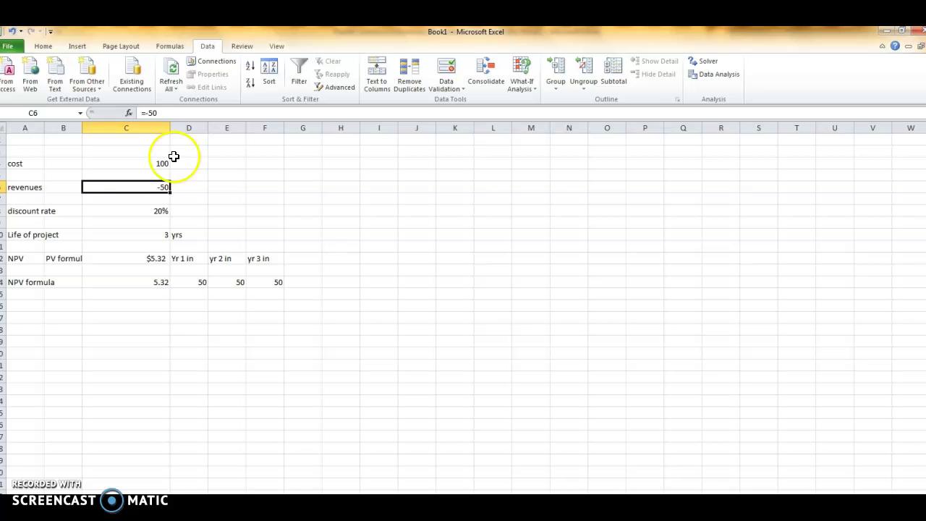
click(150, 113)
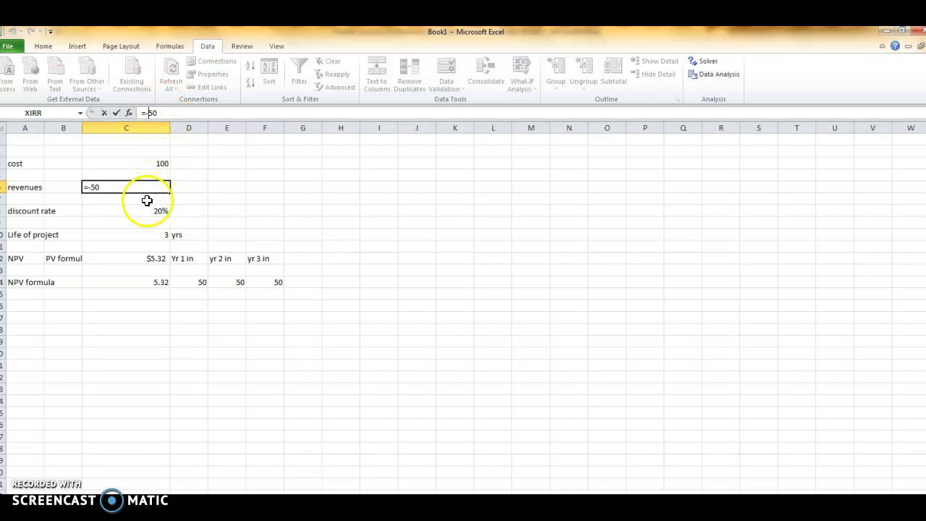
click(141, 222)
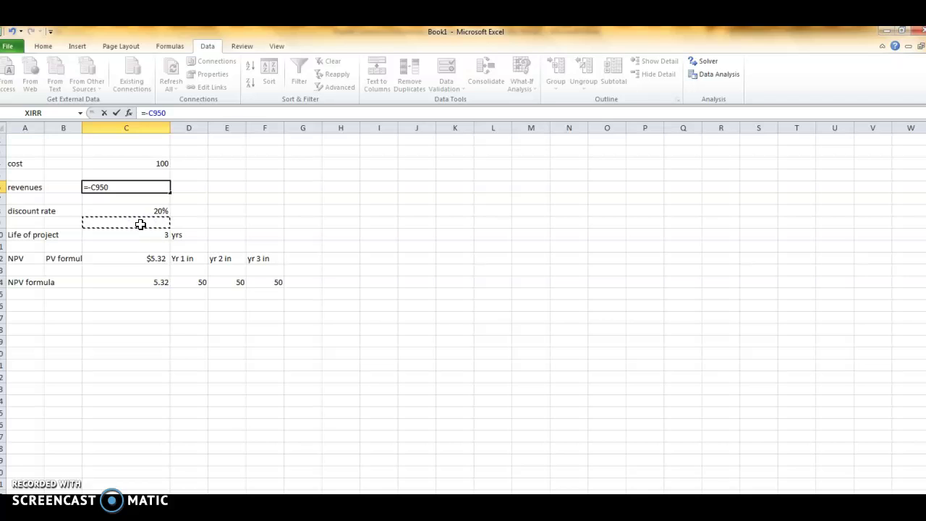
key(Escape)
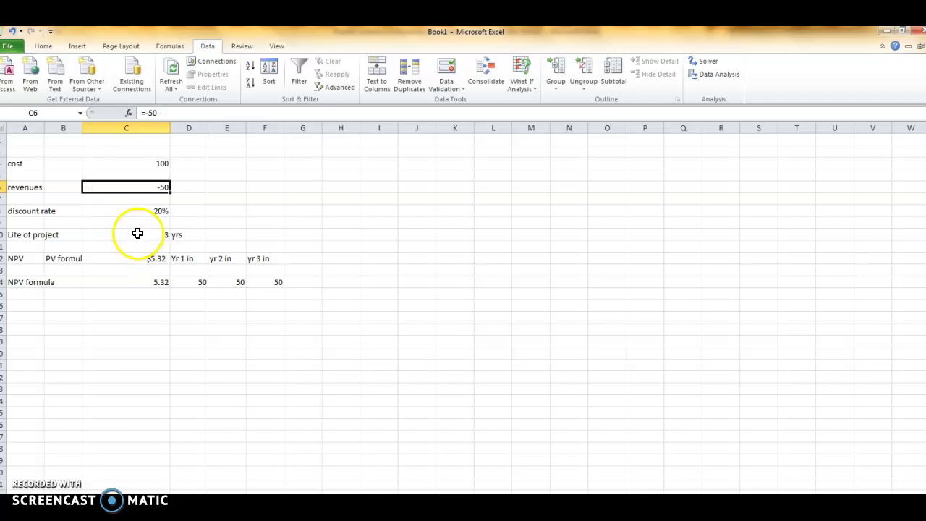
Inspect the discount rate in C8, the life of project in C10 and the PV formula label in B12
click(154, 208)
click(147, 234)
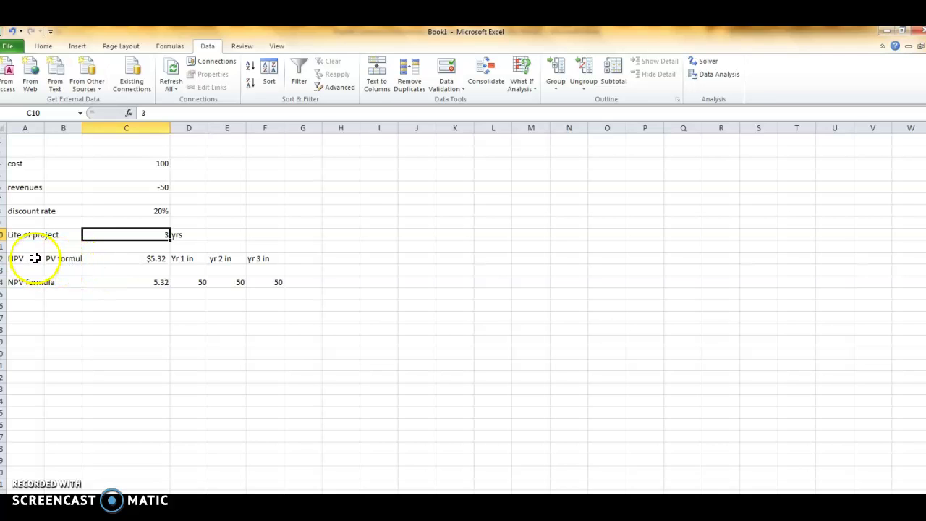
click(68, 261)
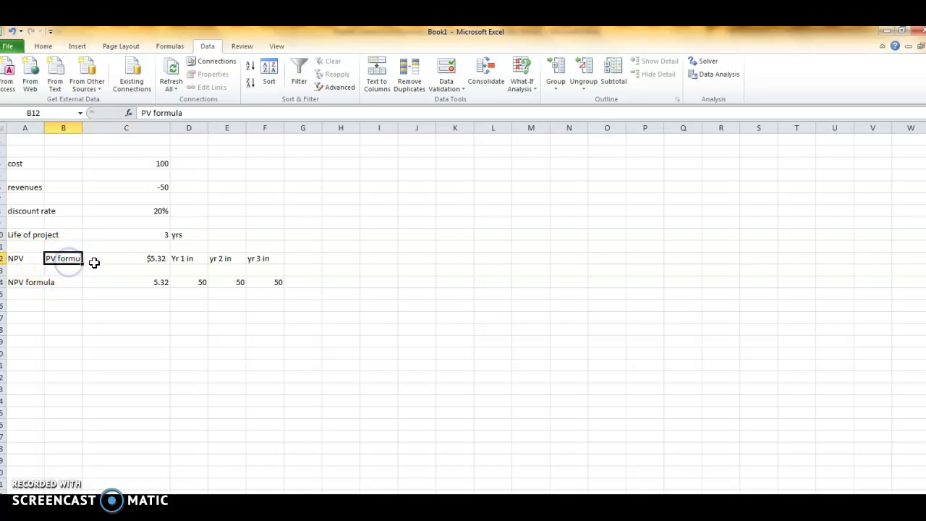
Try to enter a PV formula in C12 with the discount rate C8 and the life of project C10 as its arguments
click(144, 258)
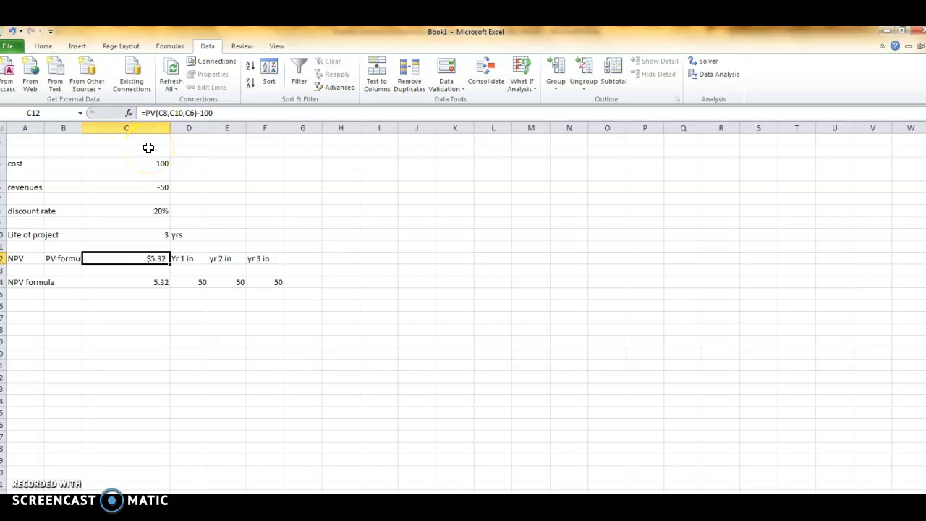
text(=pv()
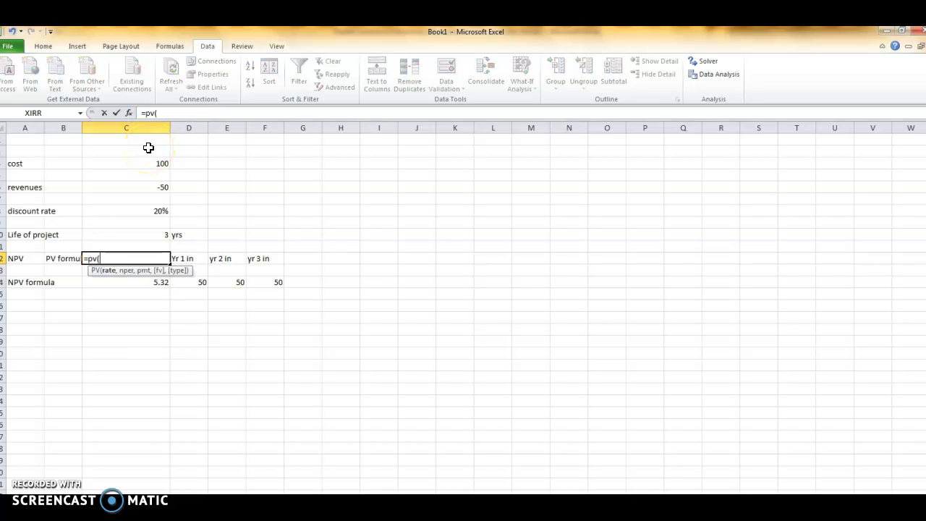
click(157, 212)
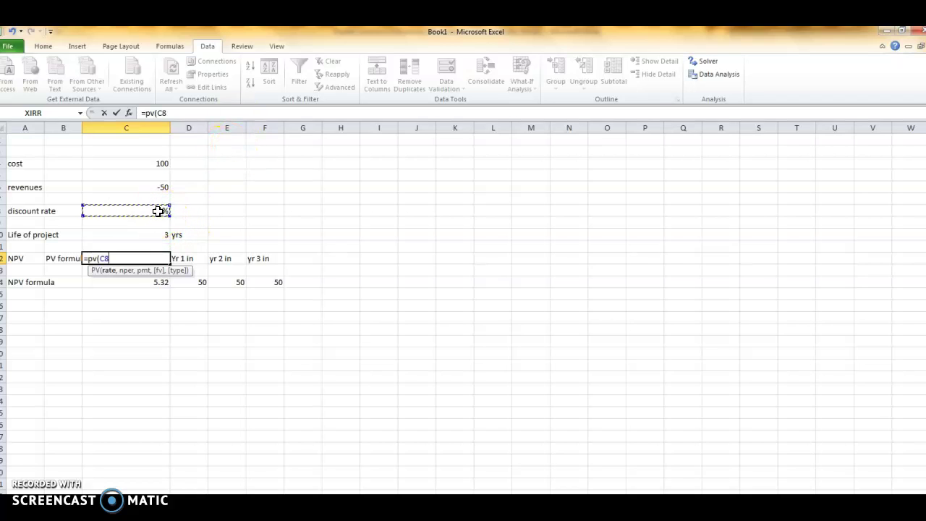
text(,)
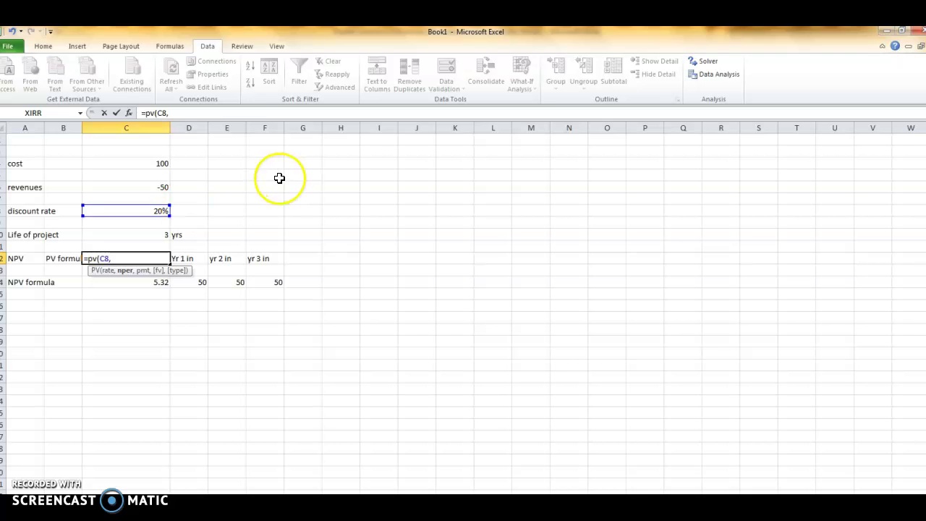
click(160, 234)
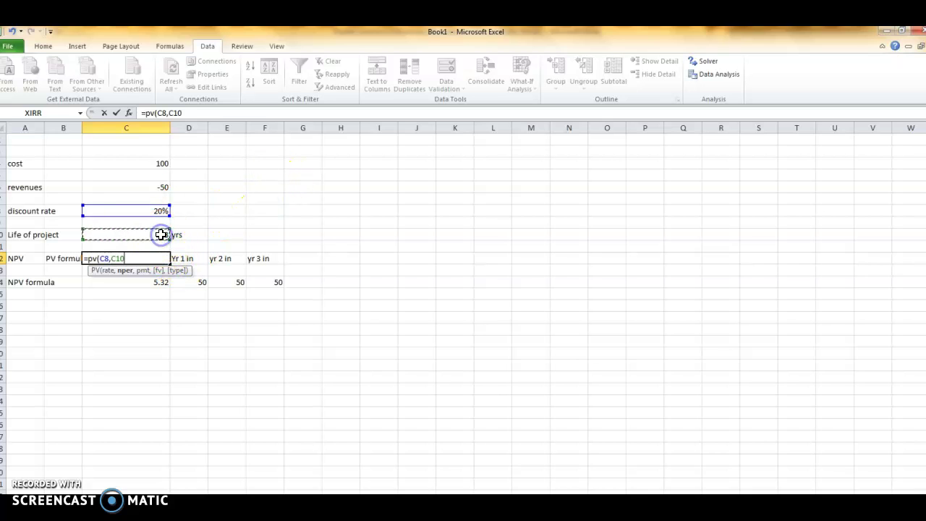
key(Return)
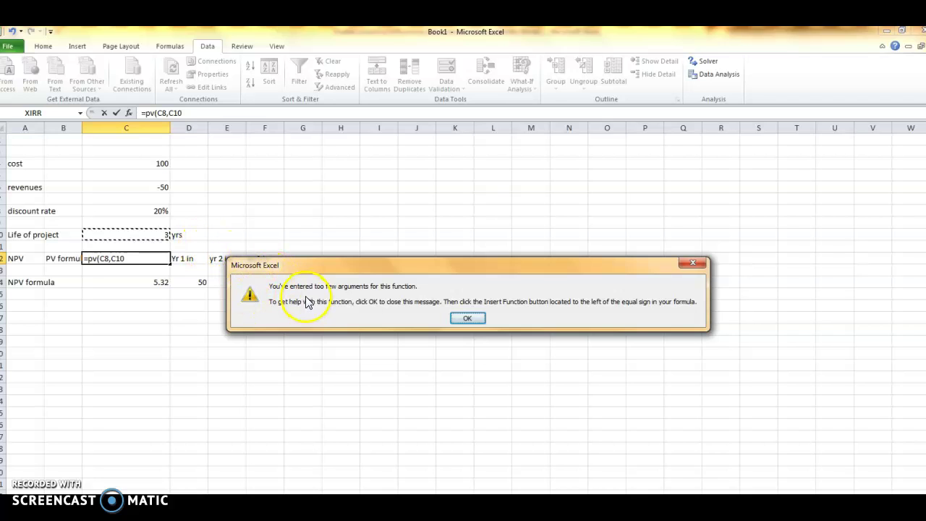
click(467, 318)
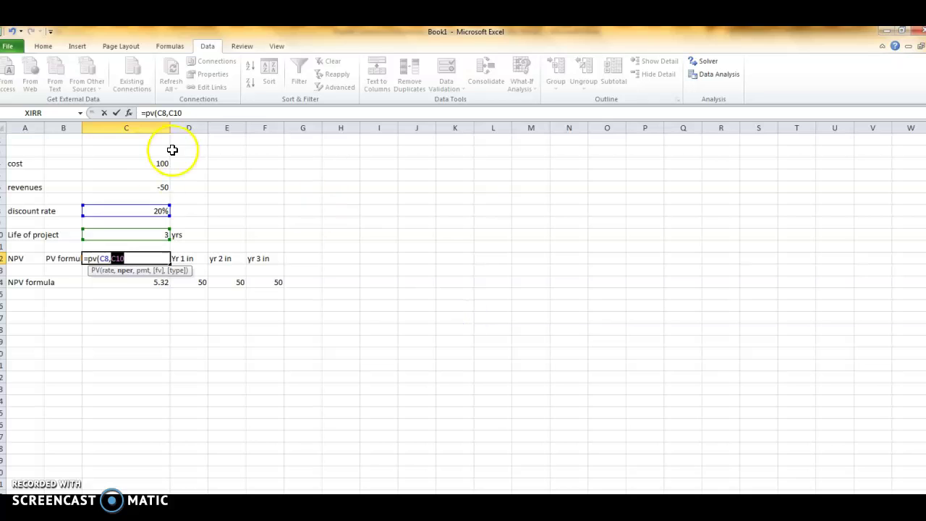
Complete the PV formula in C12 as =PV(C8,C10,C6,,0), with revenues as the payment and end-of-period timing
click(190, 112)
text(,)
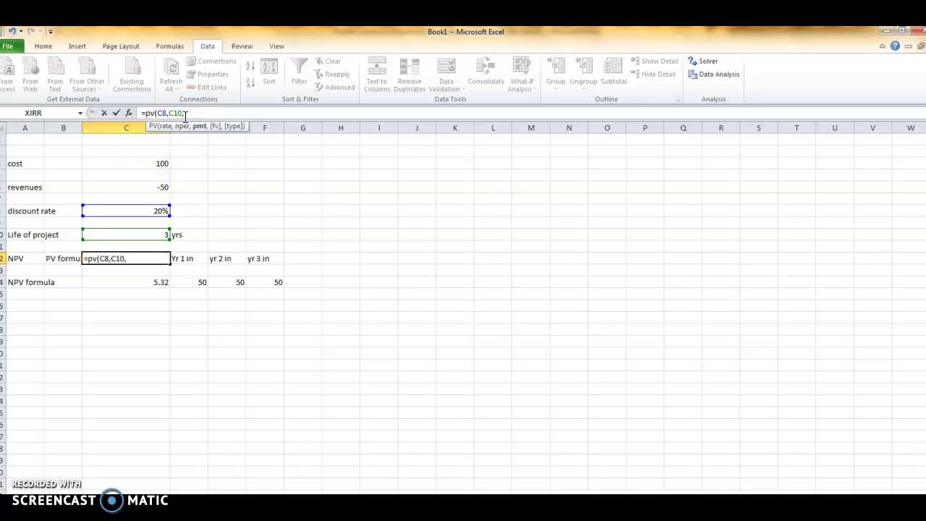
click(162, 187)
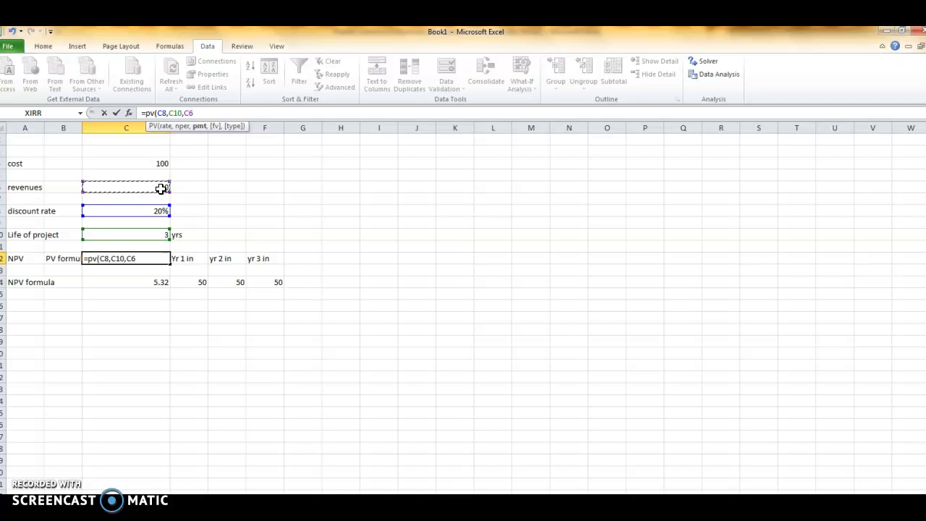
text(,)
text(,)
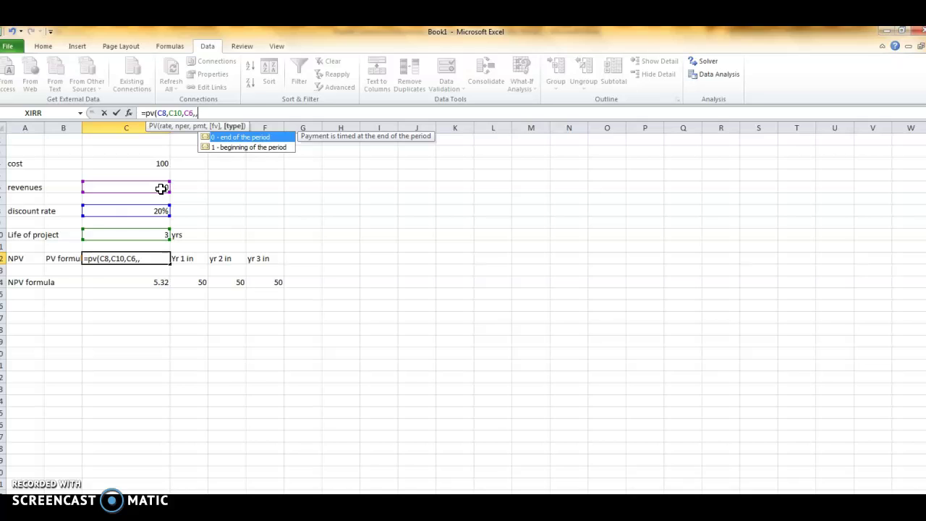
text(0))
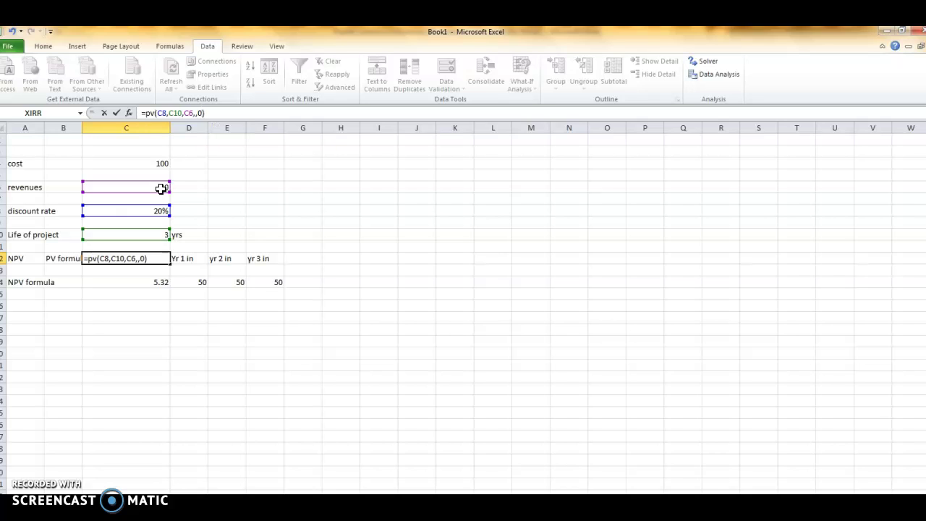
key(Return)
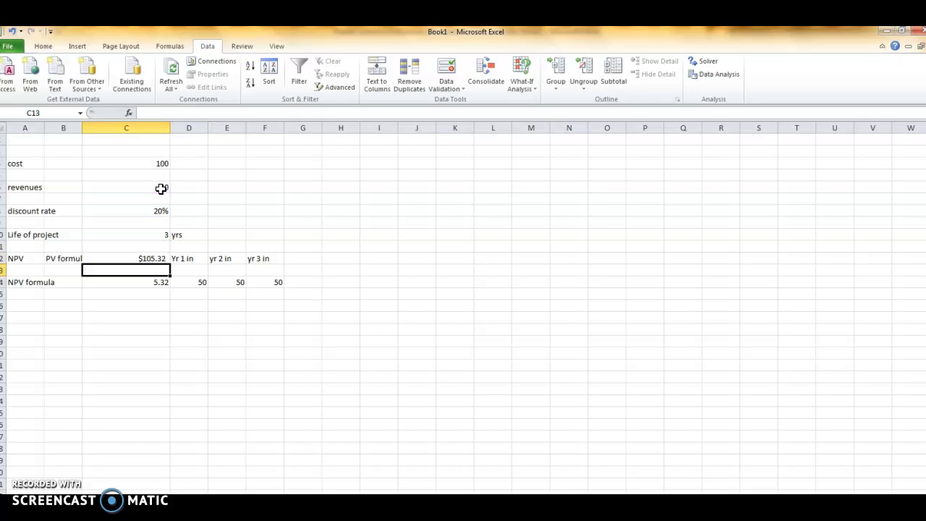
Subtract the cost in C4 from the PV formula in C12, giving =PV(C8,C10,C6,,0)-C4
key(Up)
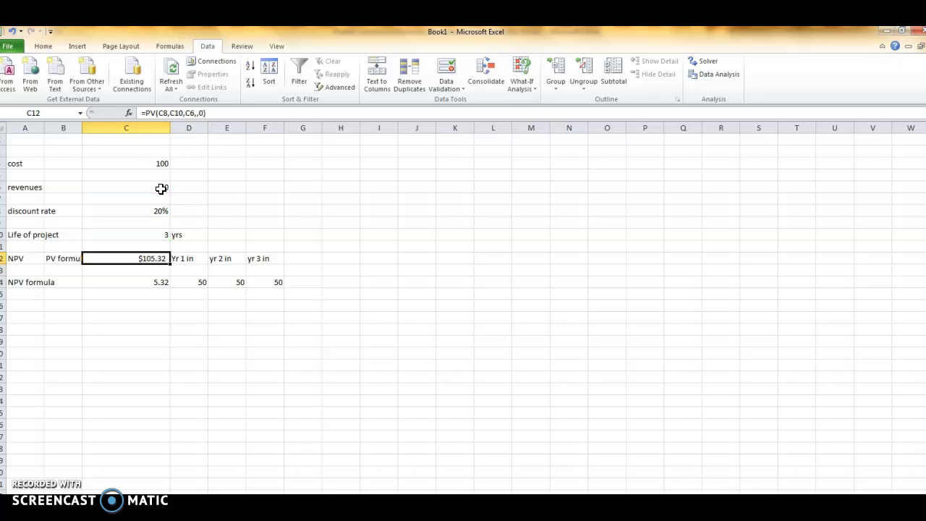
click(215, 112)
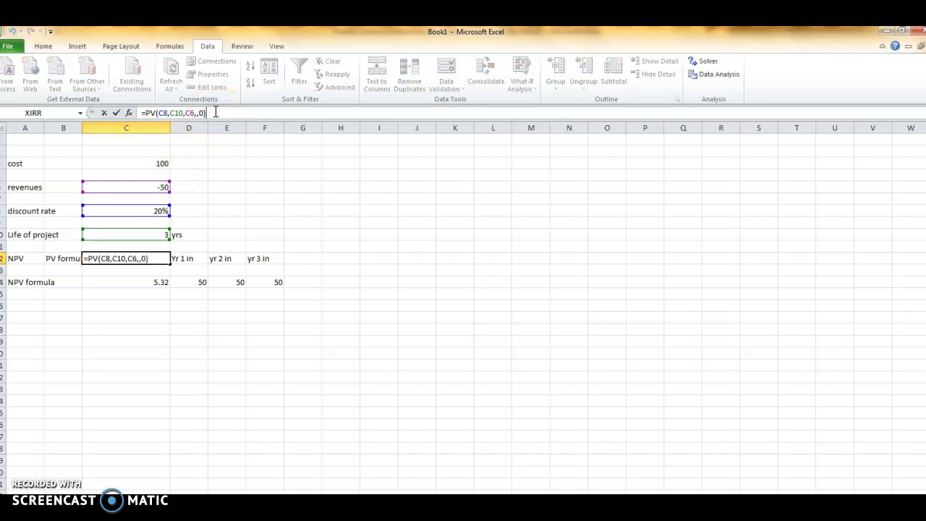
text(-)
click(150, 163)
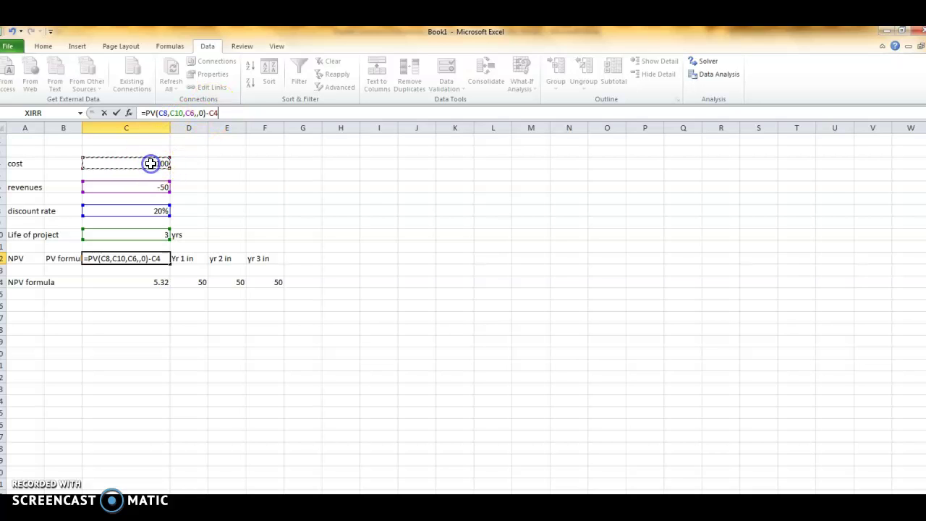
key(Return)
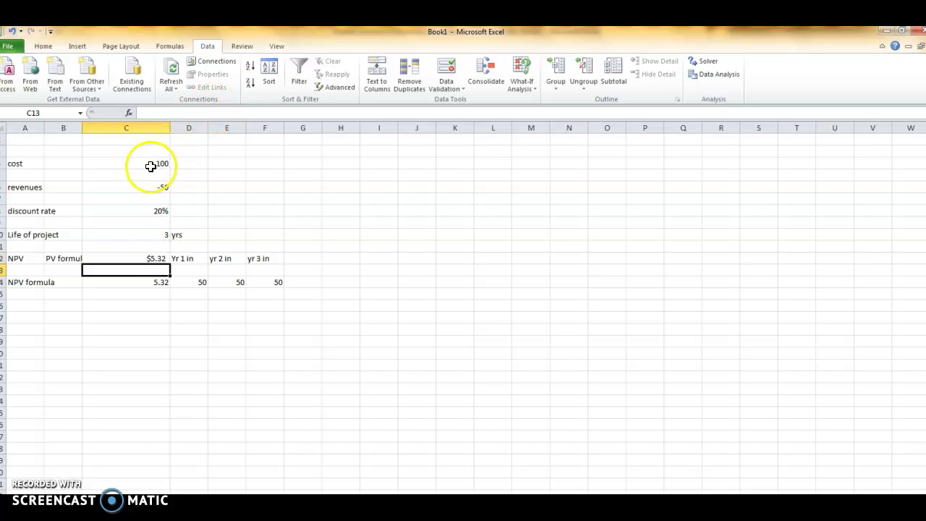
Re-enter the NPV calculation in C12 without the optional PV arguments, as =PV(C8,C10,C6)-C4
click(149, 257)
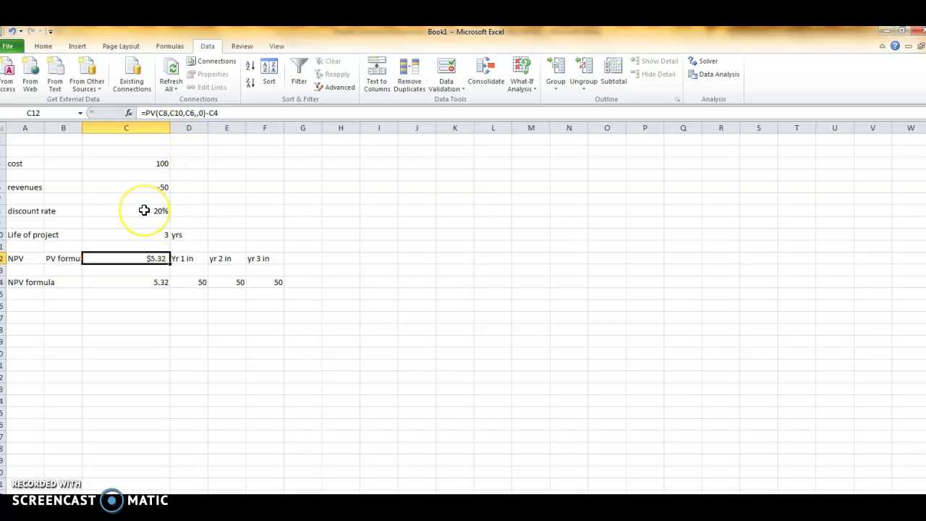
text(=pv)
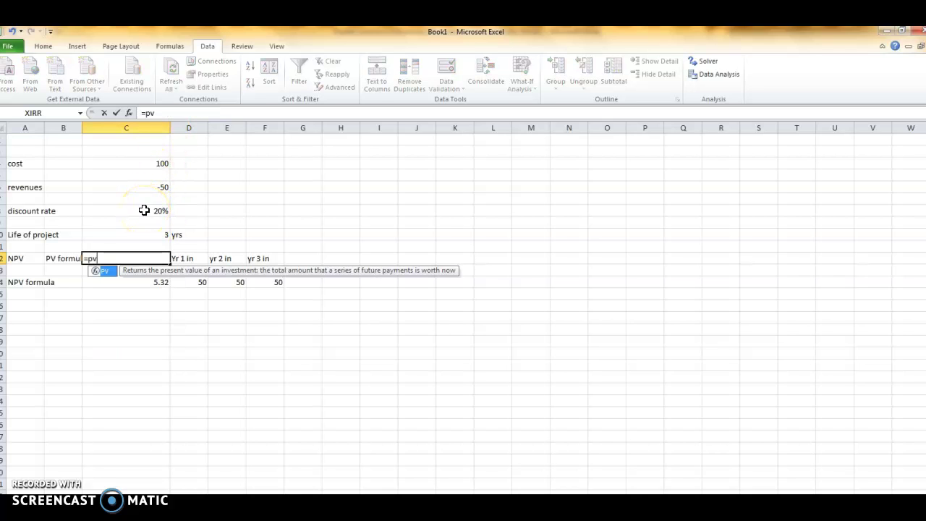
text(()
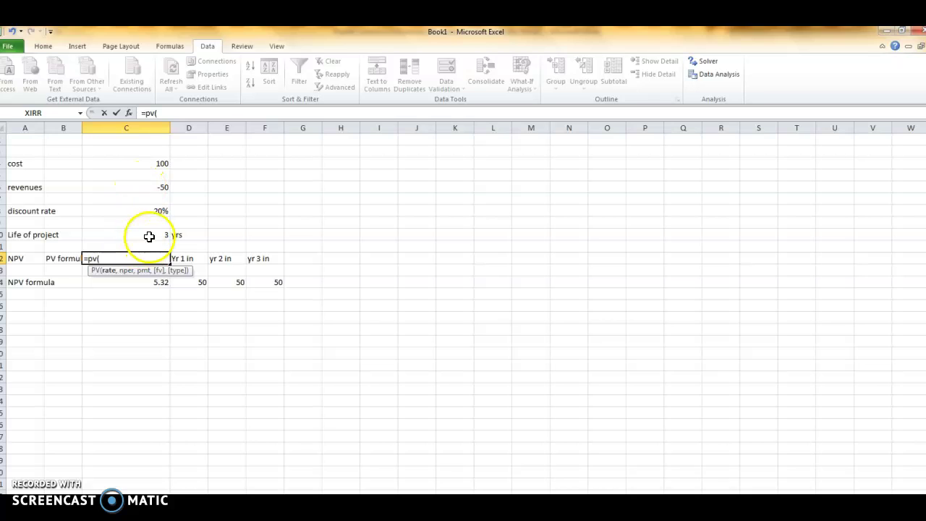
click(150, 212)
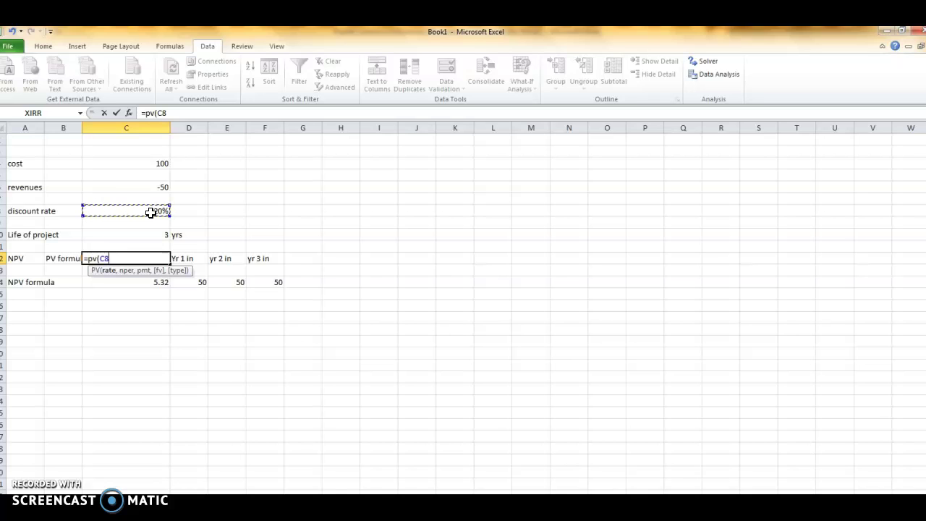
text(,)
click(162, 235)
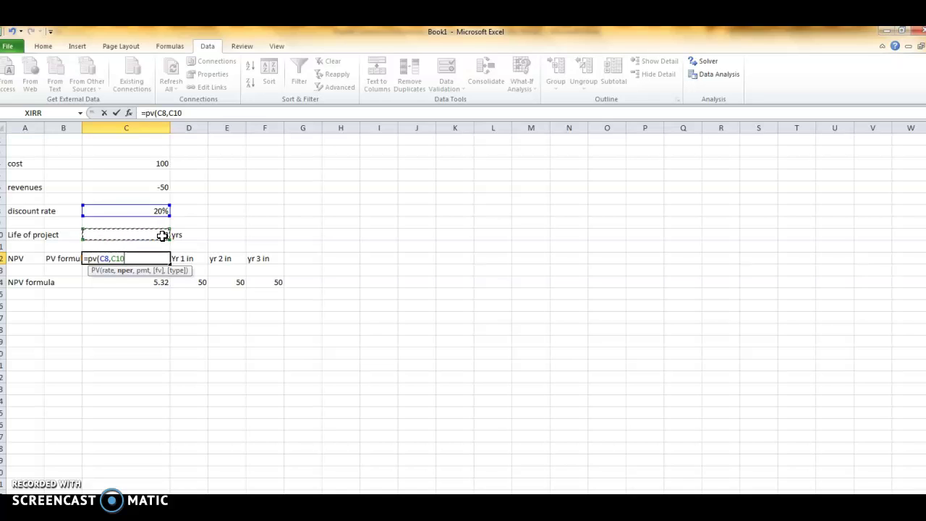
text(,)
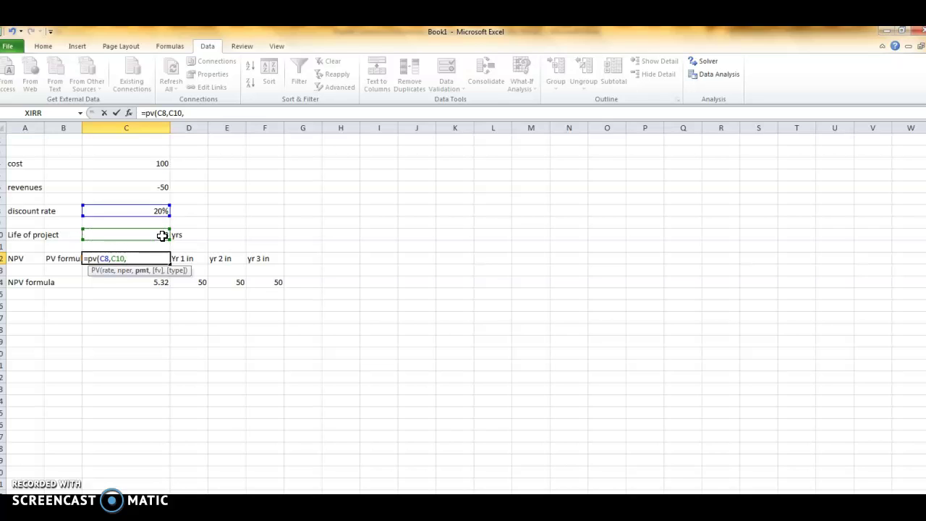
click(164, 187)
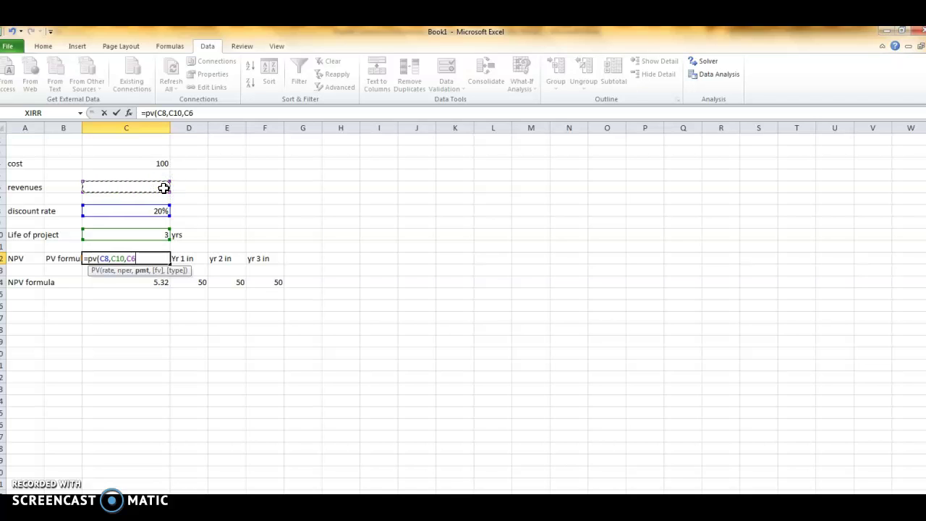
text())
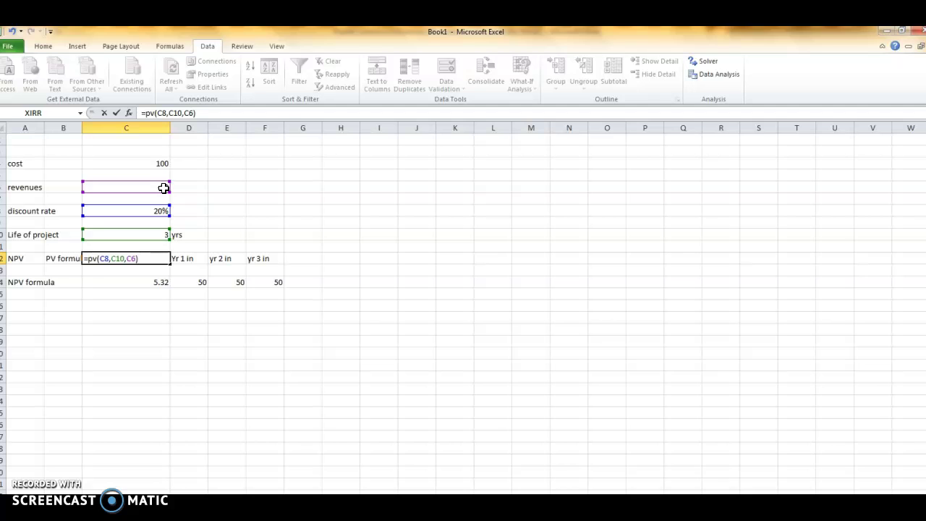
text(-)
click(160, 164)
key(Return)
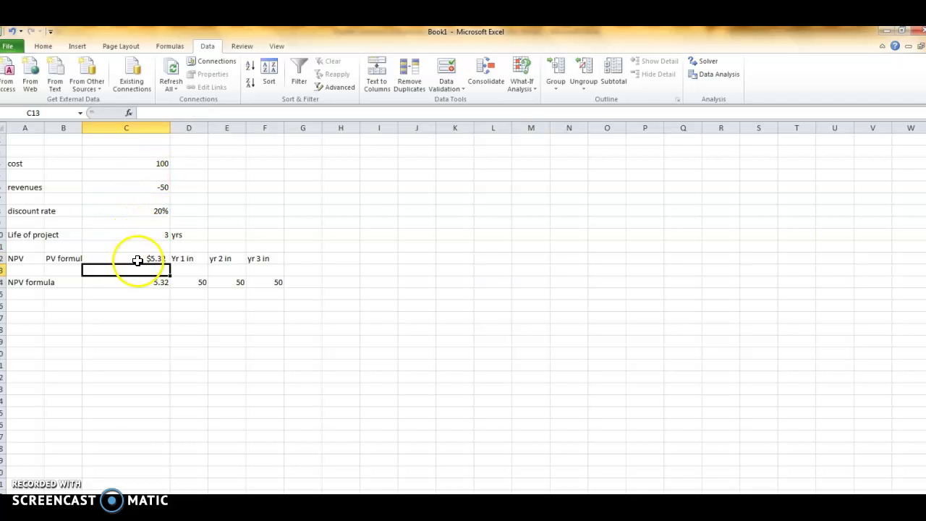
Examine the PV formula label in B12, the NPV formula in C14 and the yearly inflows in D12:F14
click(72, 258)
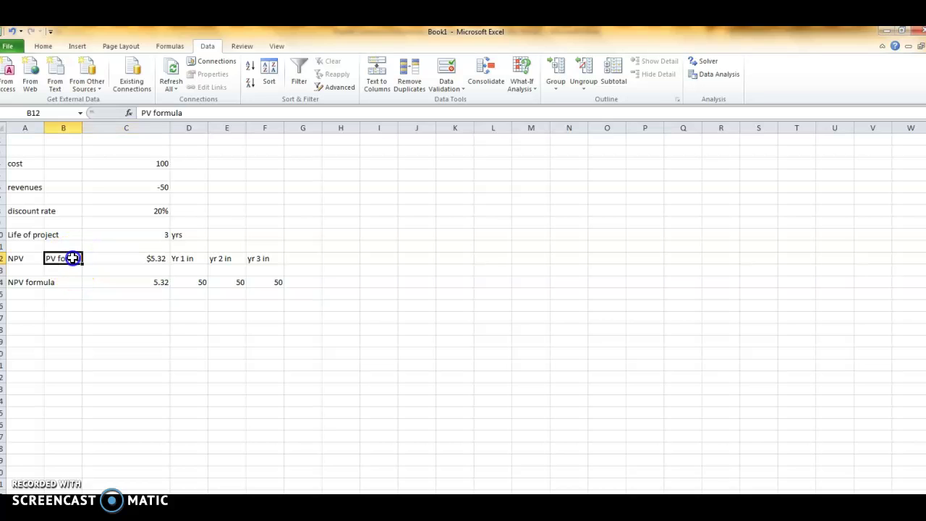
click(117, 284)
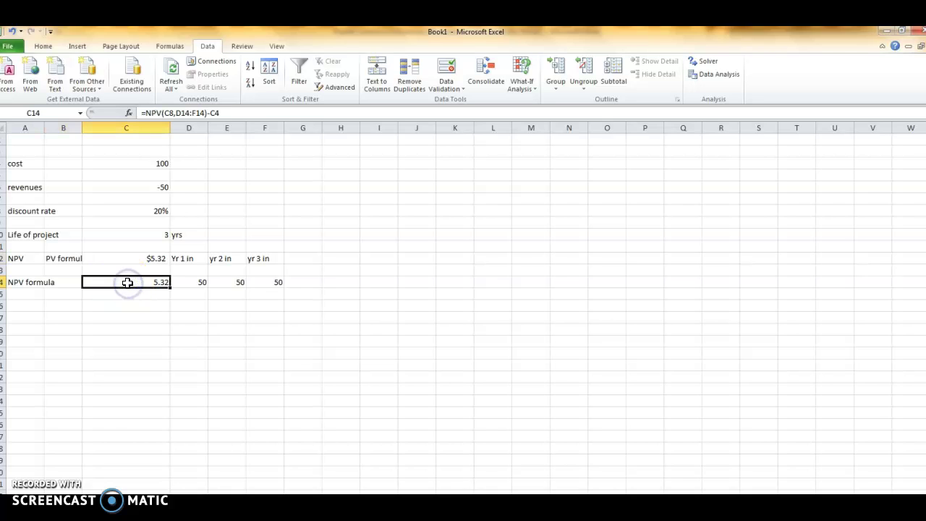
click(85, 286)
click(110, 283)
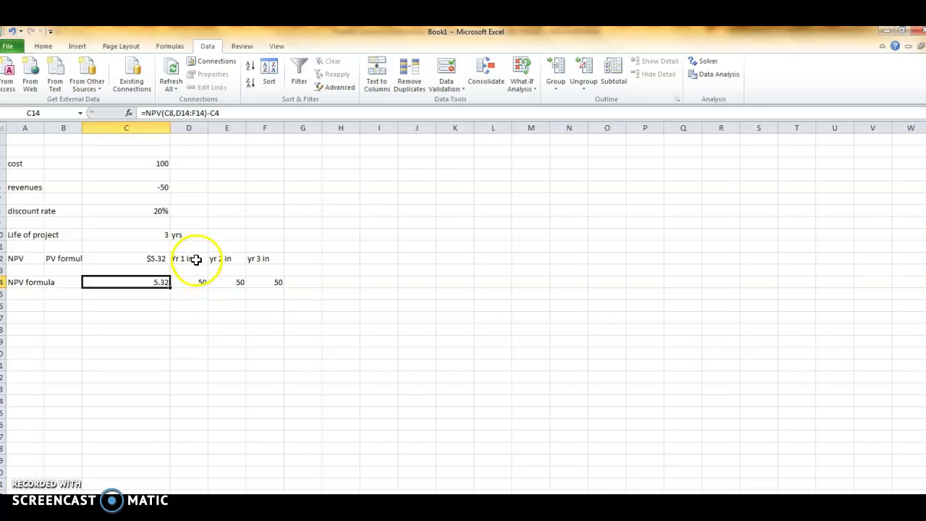
drag(194, 259, 256, 283)
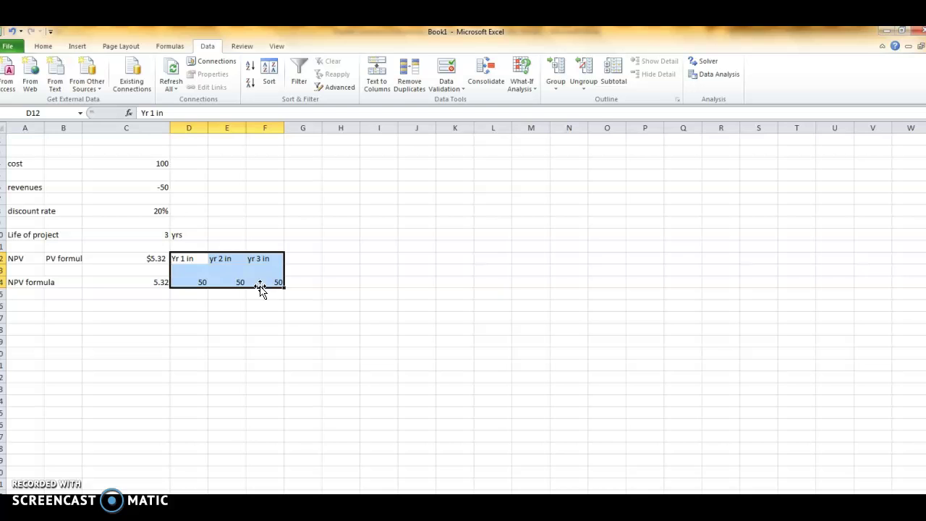
click(135, 279)
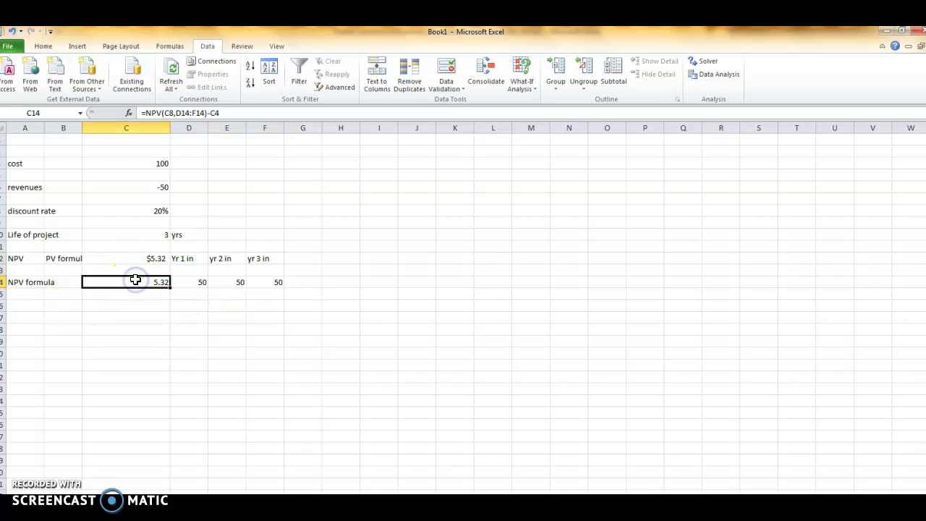
text(=np)
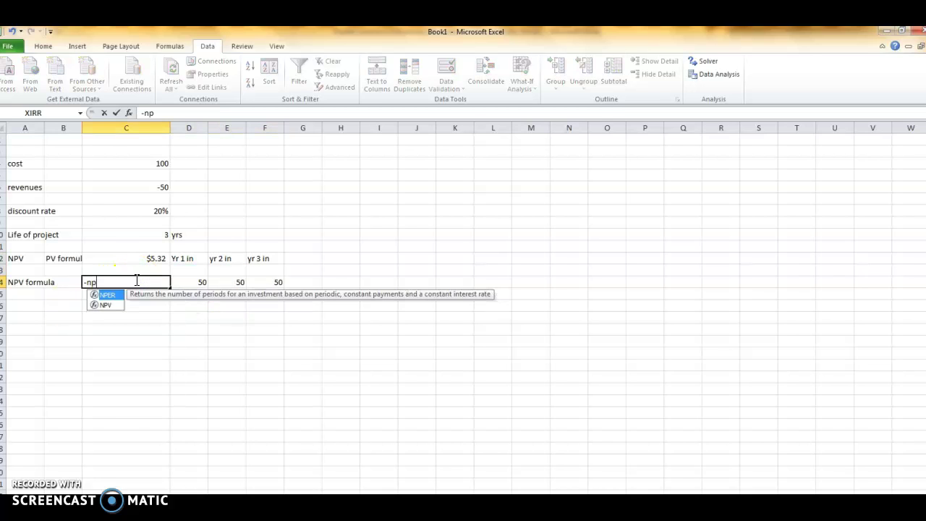
text(v)
key(BackSpace)
key(BackSpace)
key(BackSpace)
key(BackSpace)
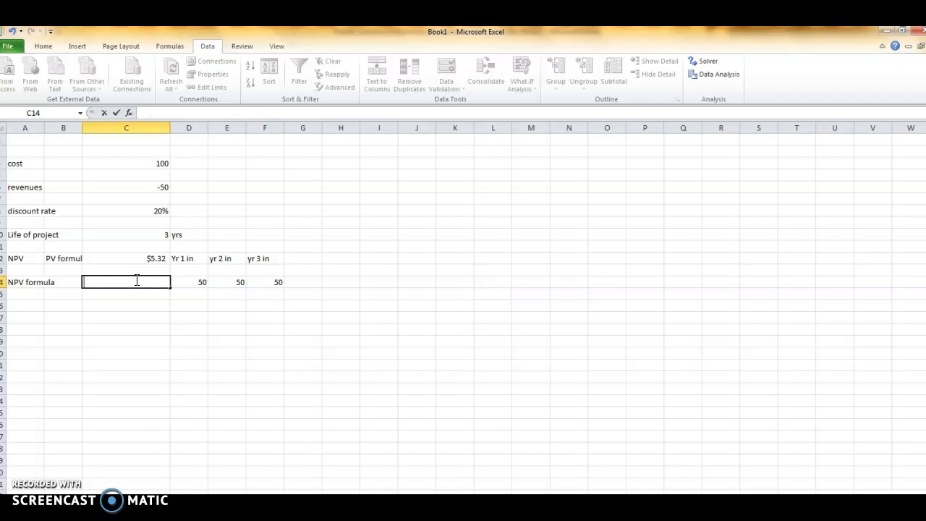
Calculate the project's NPV in C14 from the discount rate and yearly inflows, minus the cost, as =NPV(C8,D14:F14)-C4
text(=npv()
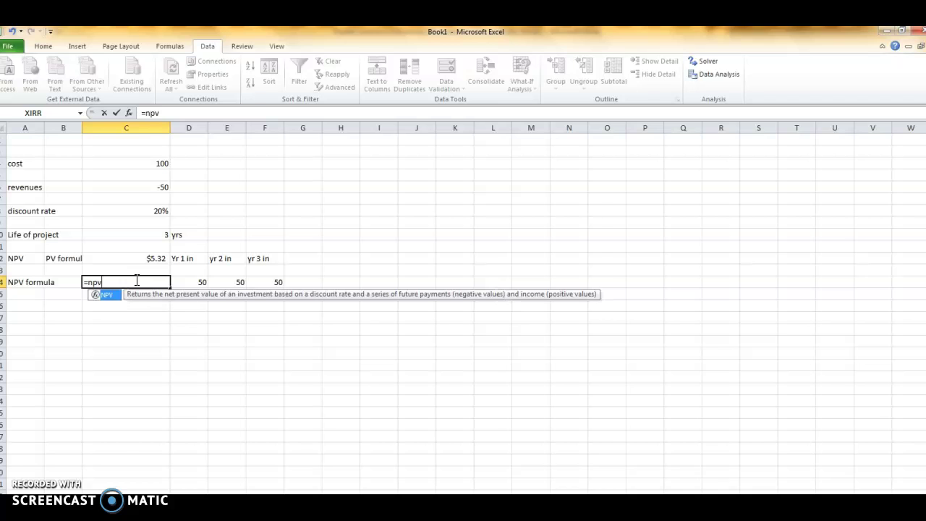
click(160, 210)
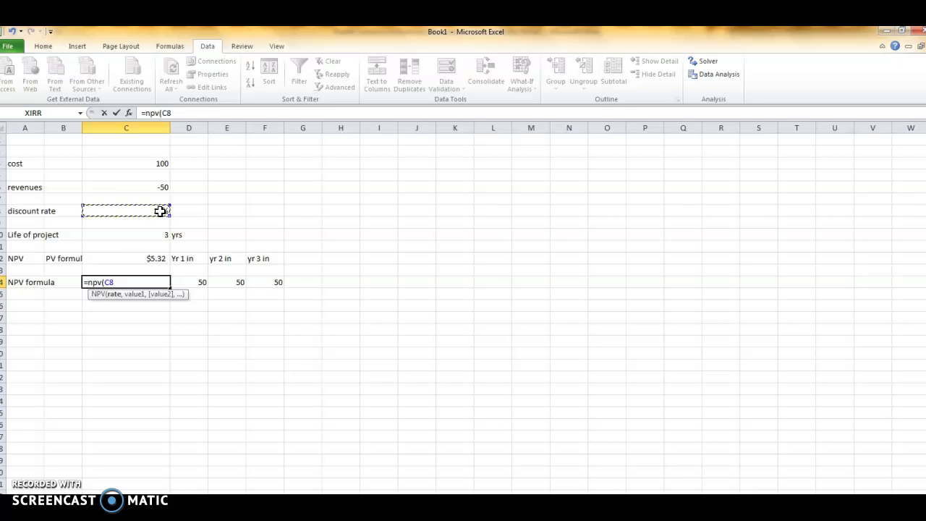
text(,)
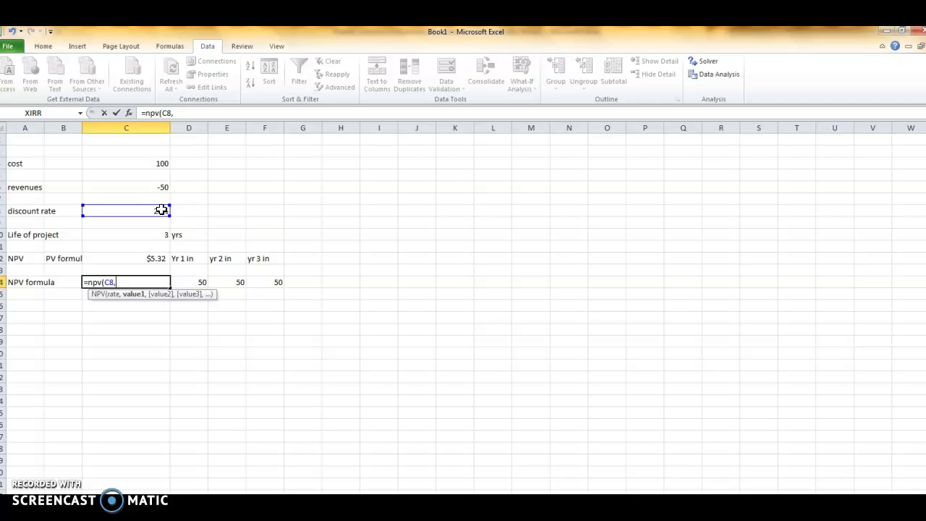
click(194, 282)
drag(194, 282, 260, 282)
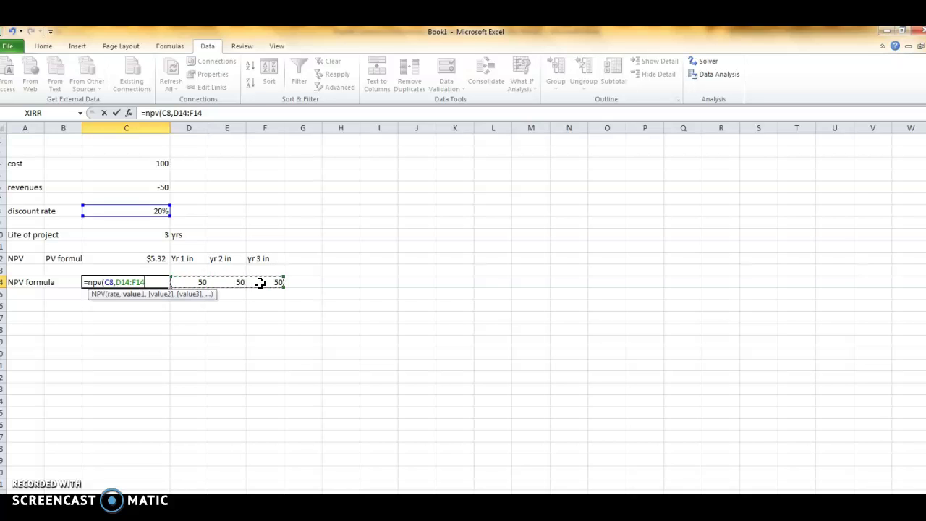
text())
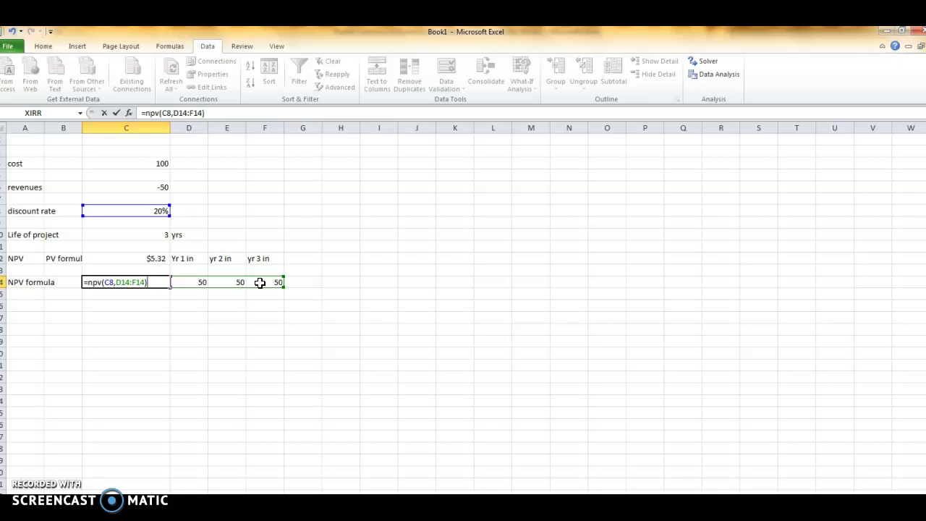
text(-)
click(157, 164)
key(Return)
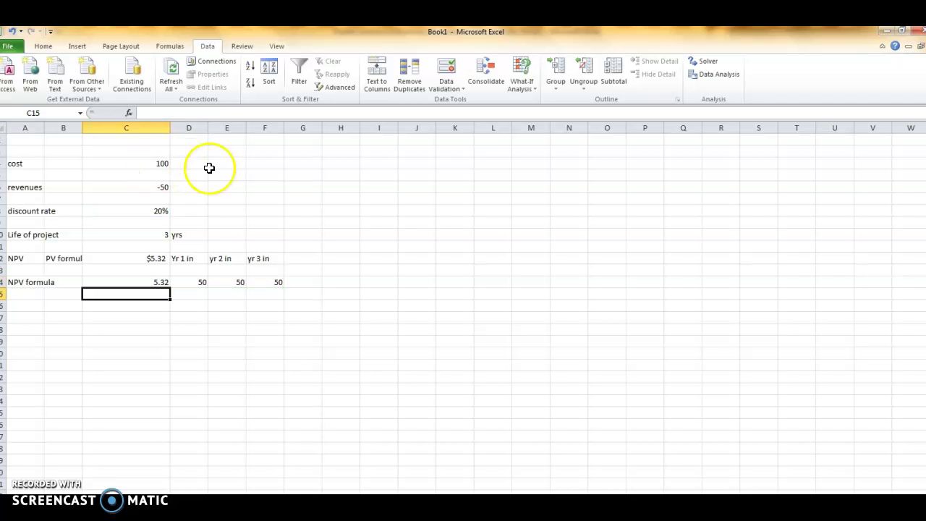
Compare the PV formula approach labelled in B12 with the NPV formula approach labelled in A14
click(63, 261)
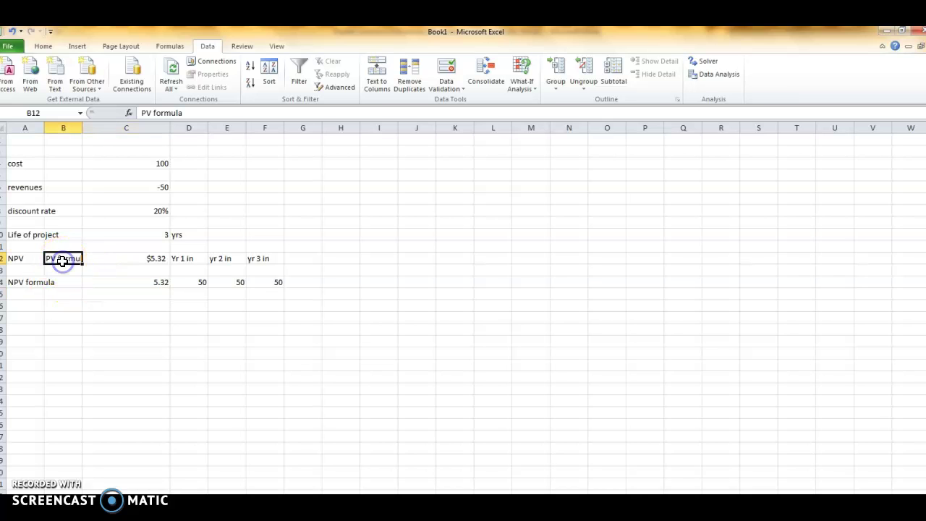
click(31, 285)
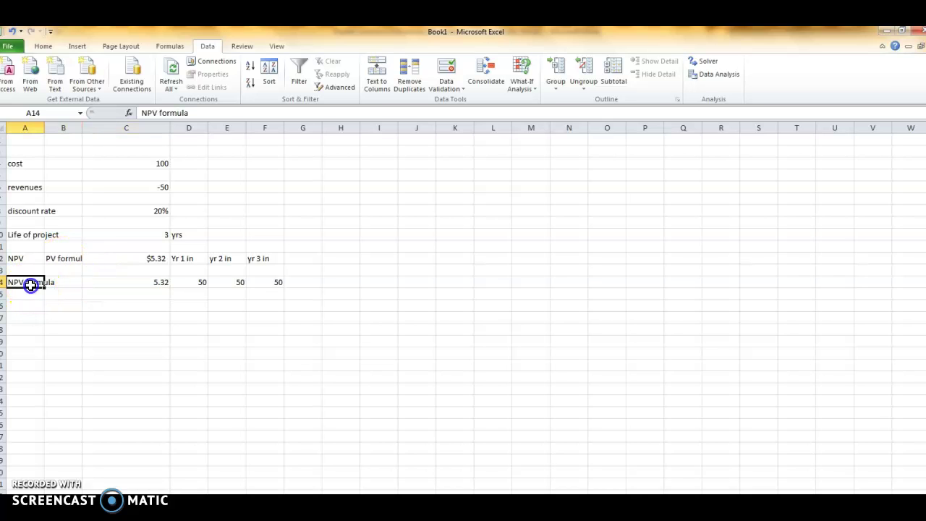
click(71, 258)
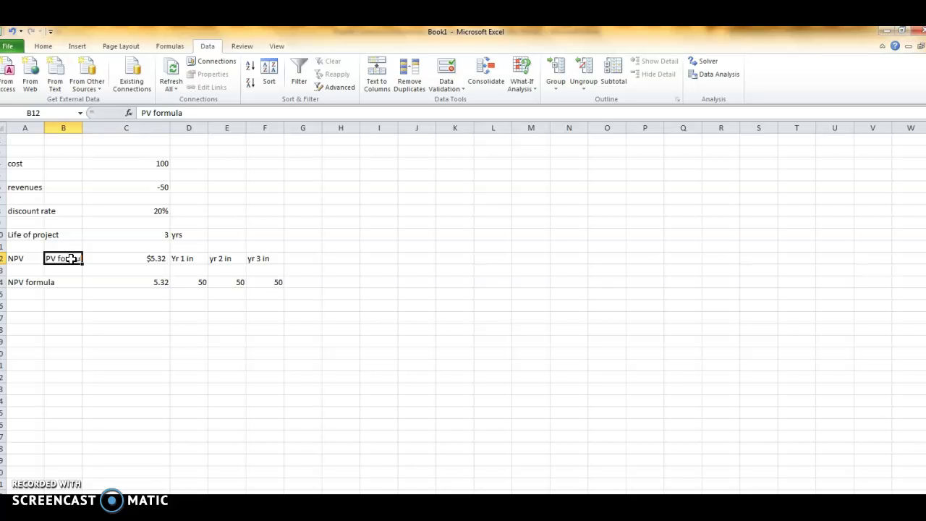
click(29, 283)
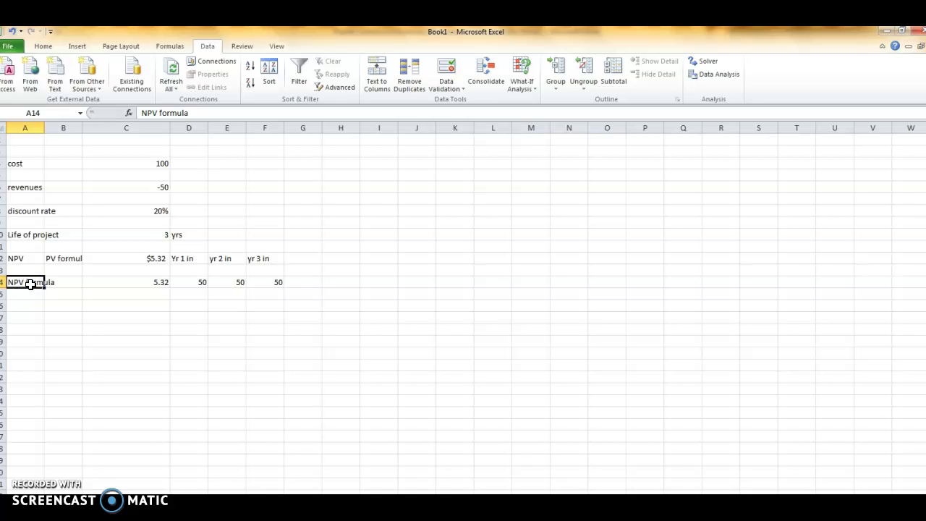